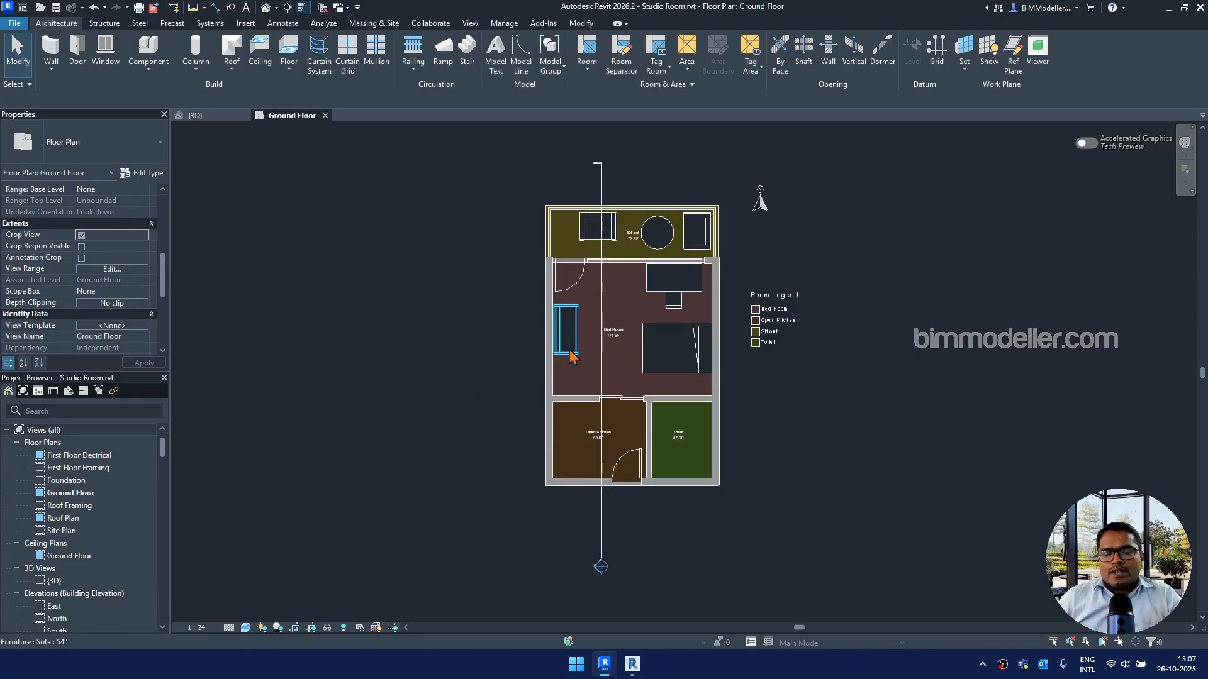
Step: Look up the keyboard shortcuts entry among the user interface options for the view windows
click(471, 25)
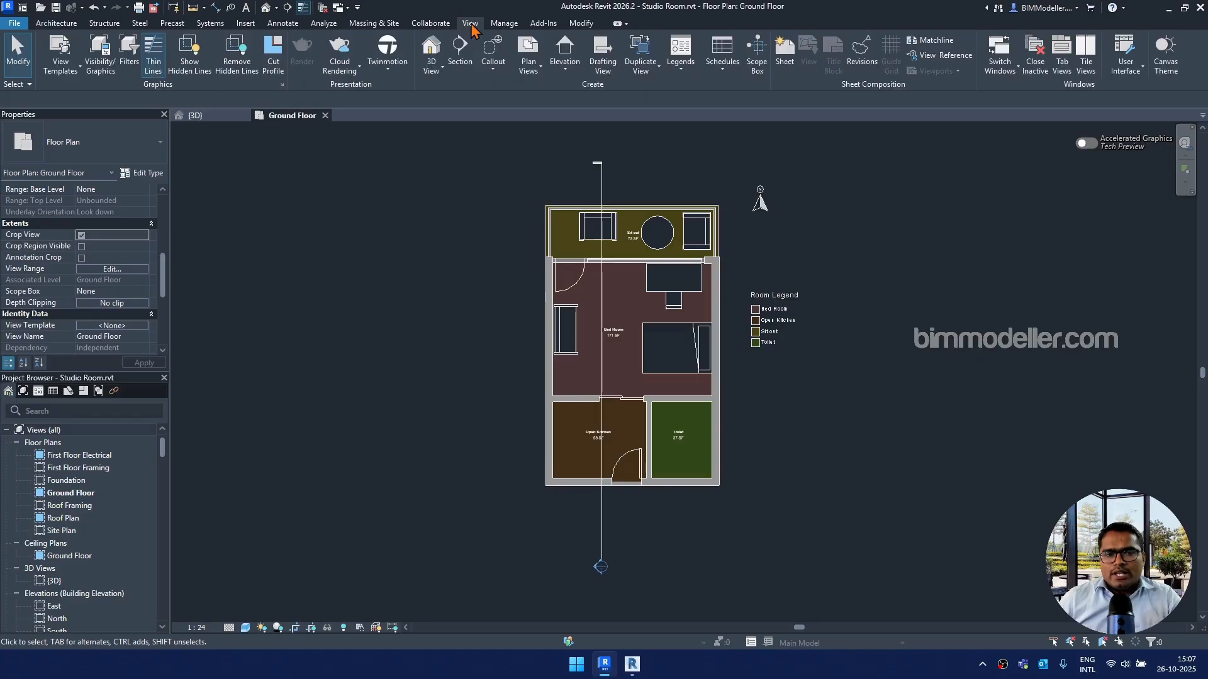
click(1125, 72)
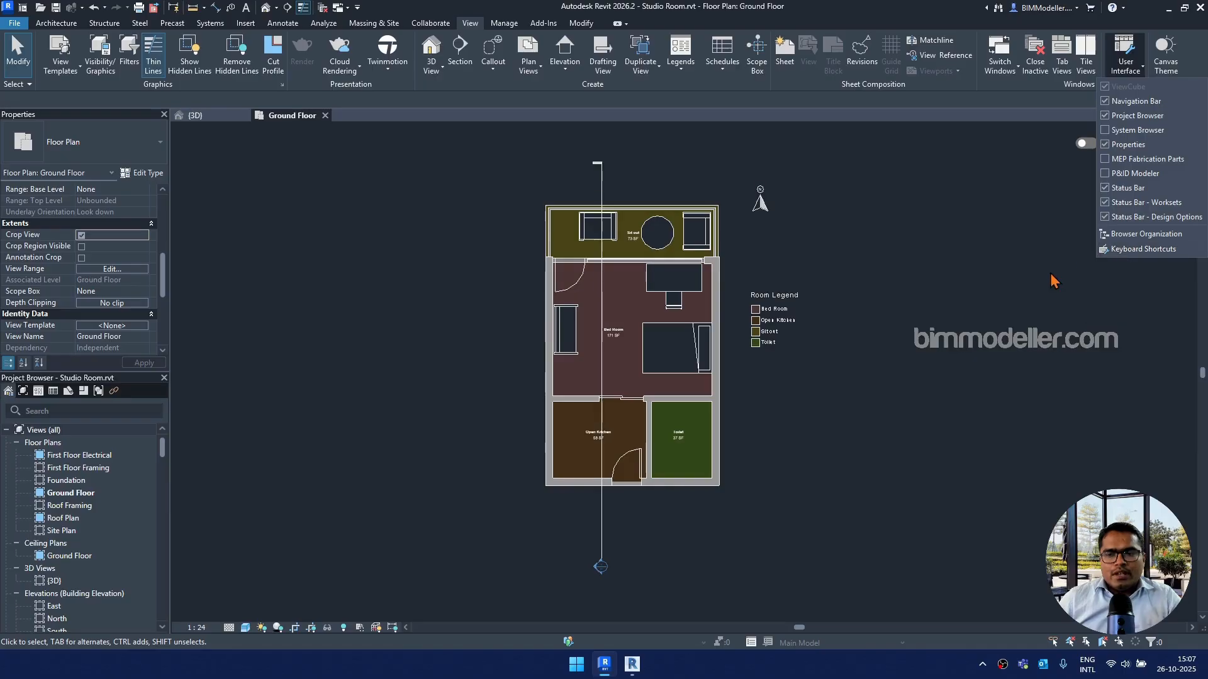
click(465, 186)
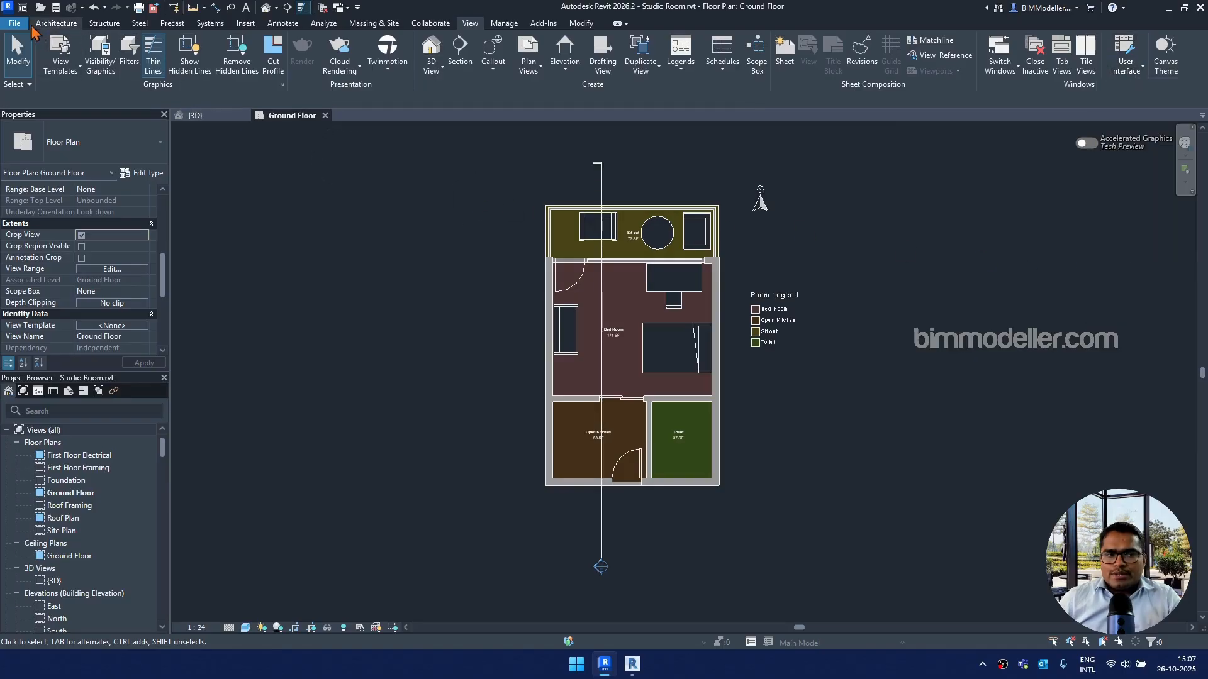
Step: Locate the keyboard shortcuts customization in the program's User Interface options and leave the options without changing anything
click(14, 22)
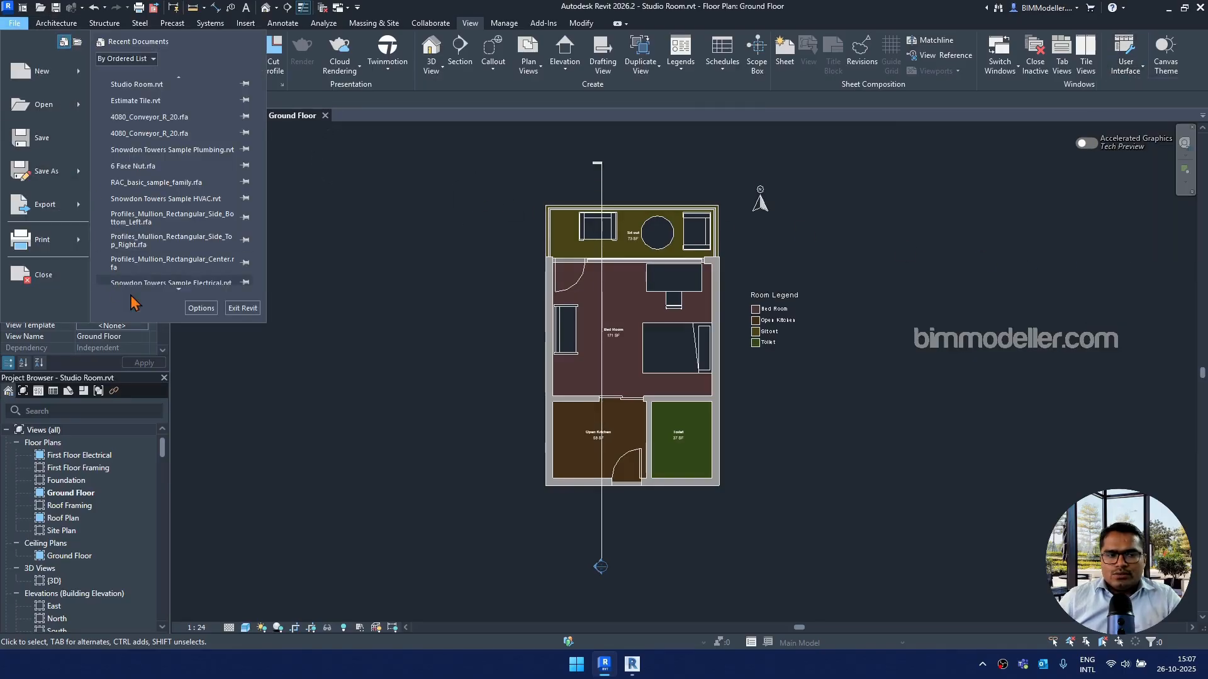
click(201, 308)
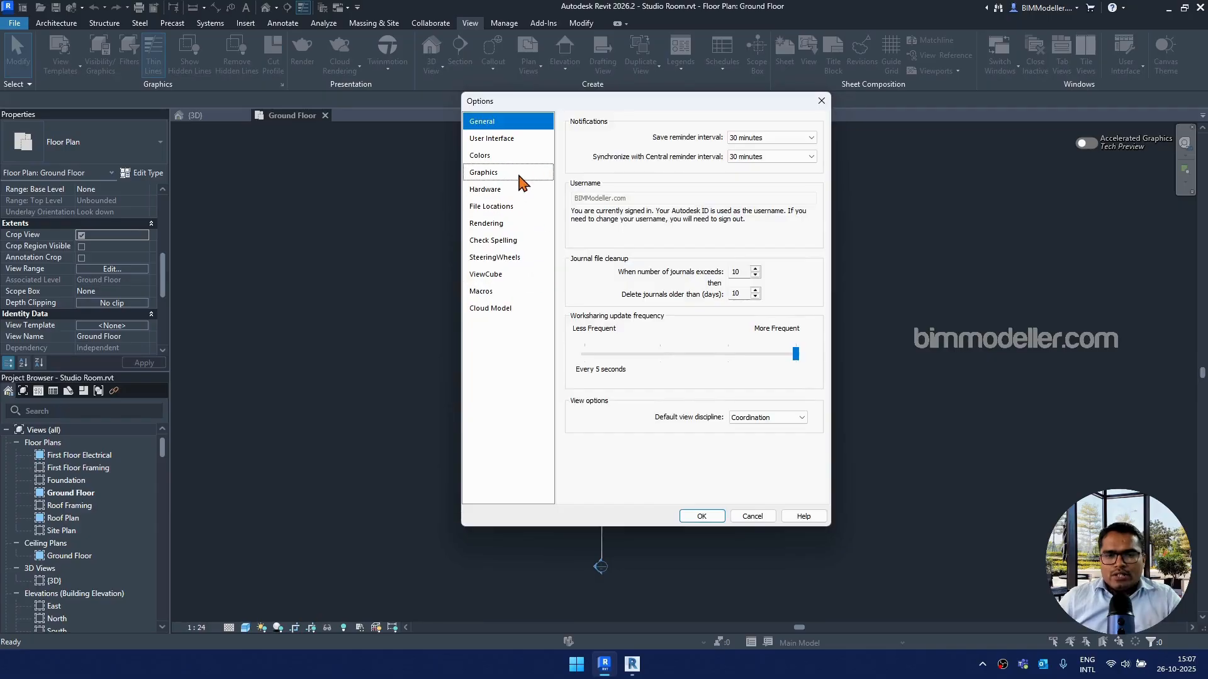
click(514, 142)
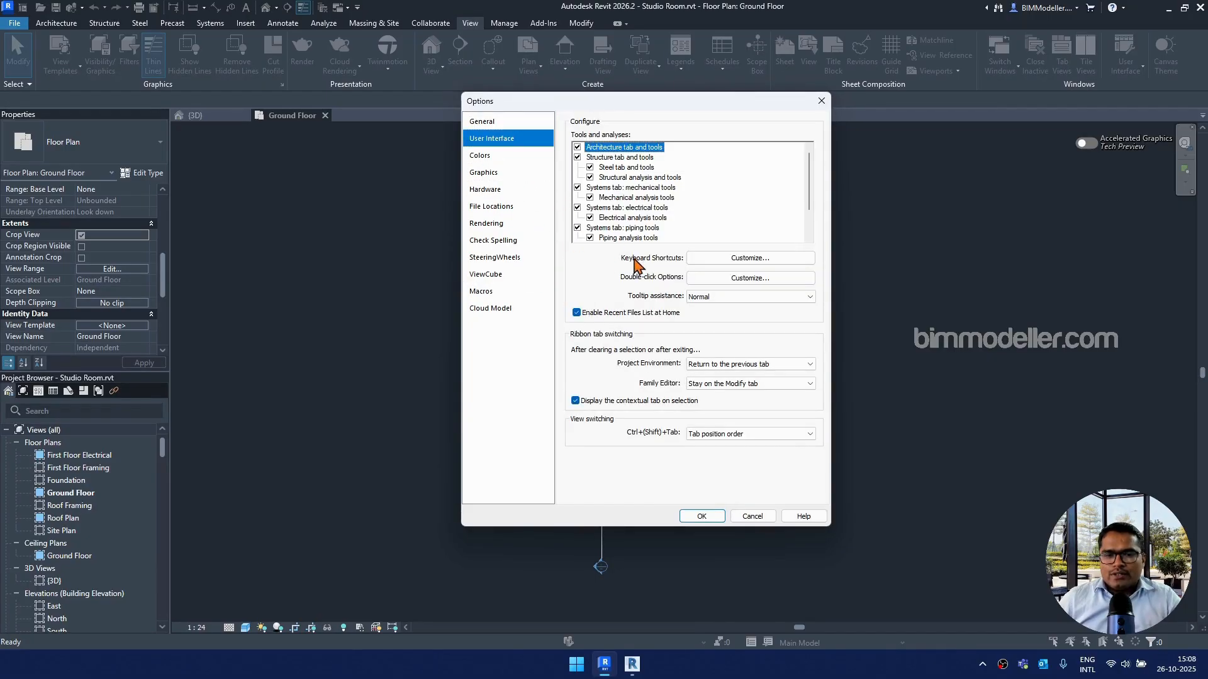
click(707, 263)
key(Escape)
key(Escape)
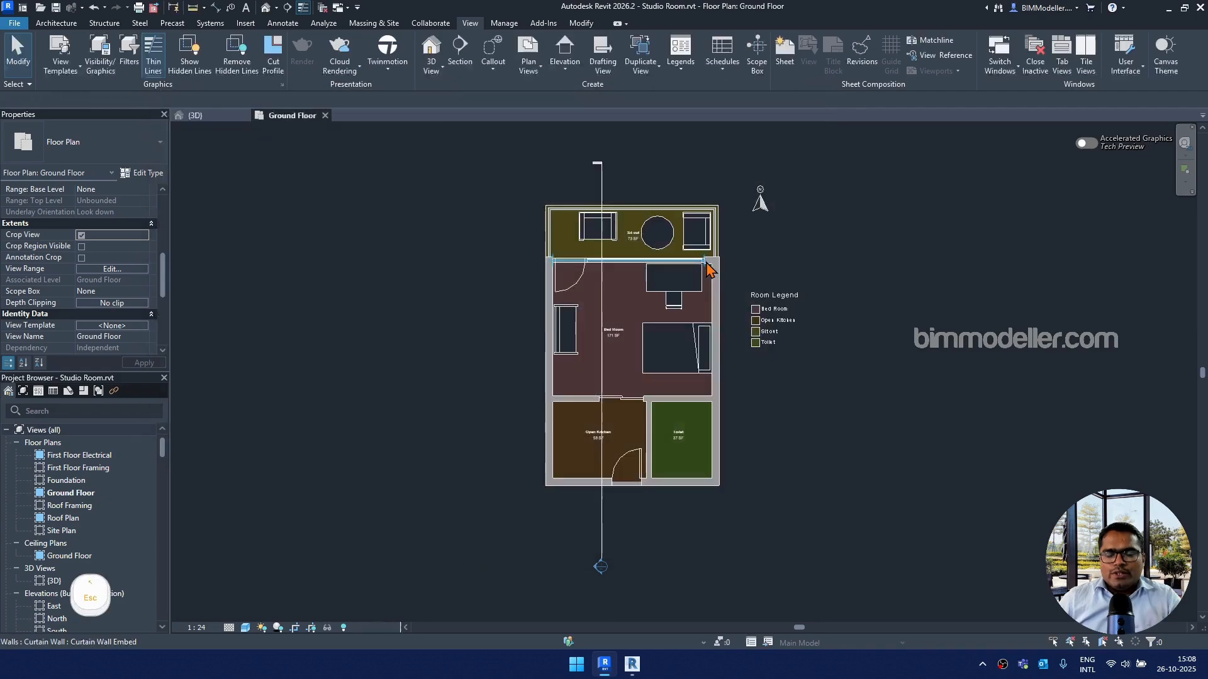
Step: Open the Keyboard Shortcuts dialog and select the Properties command to examine its assigned shortcuts
click(883, 283)
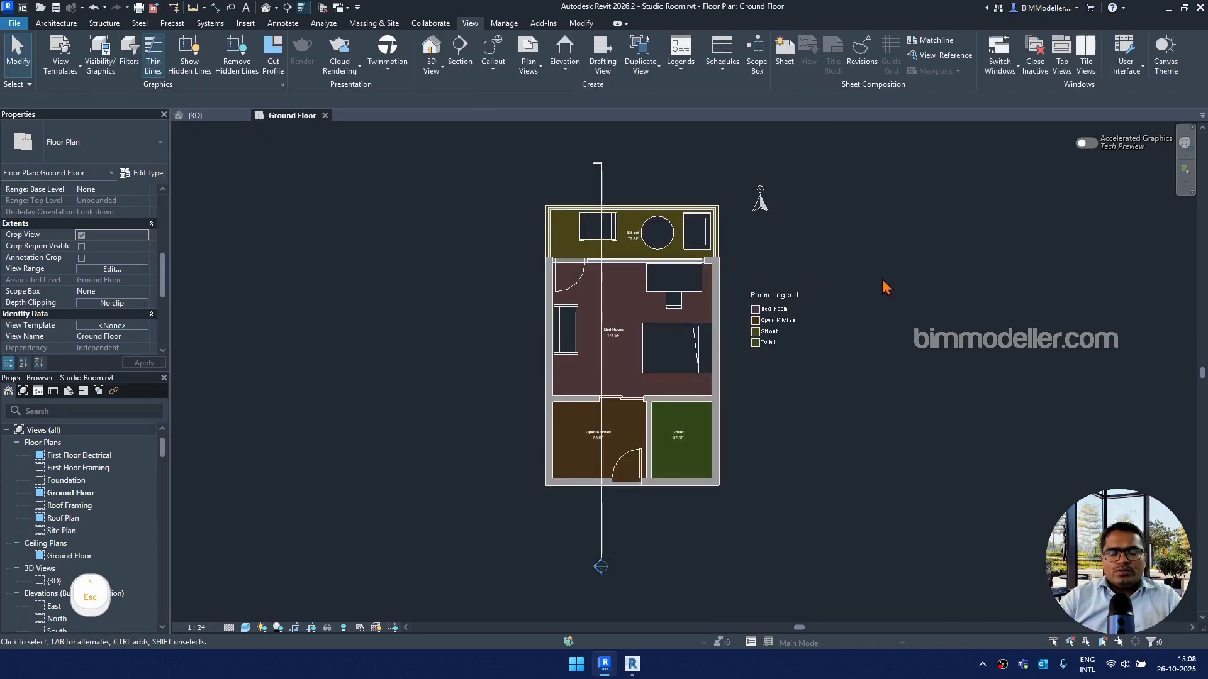
key(k)
key(s)
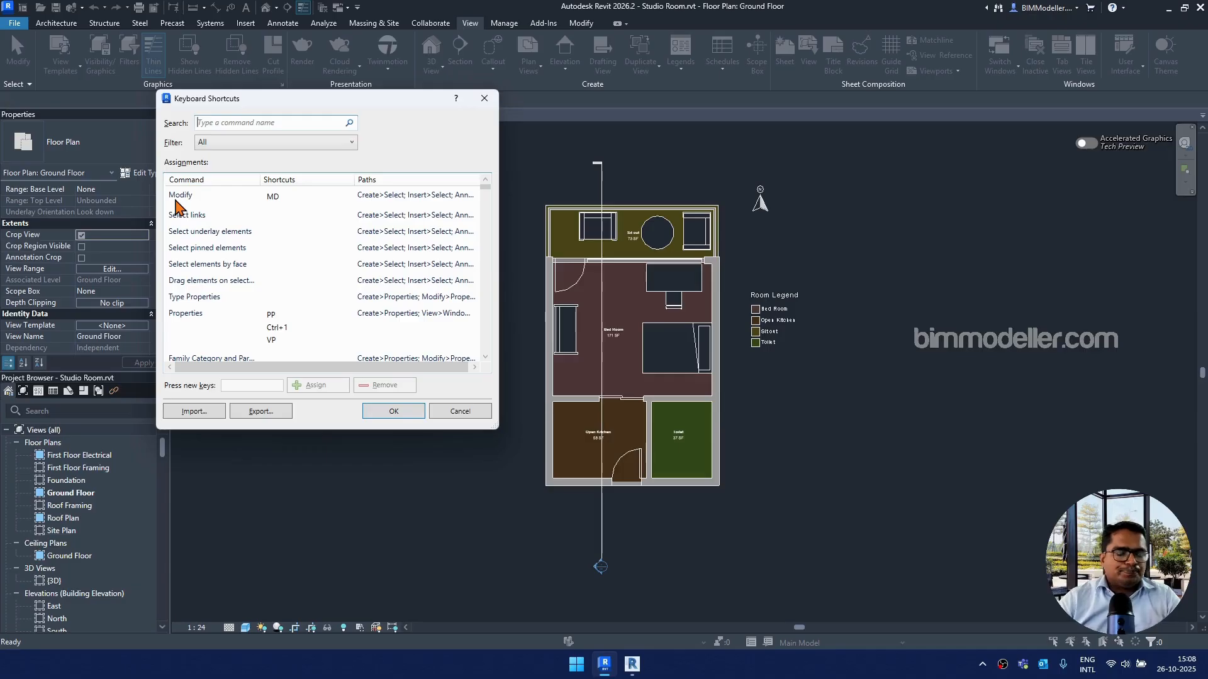
drag(233, 105, 375, 117)
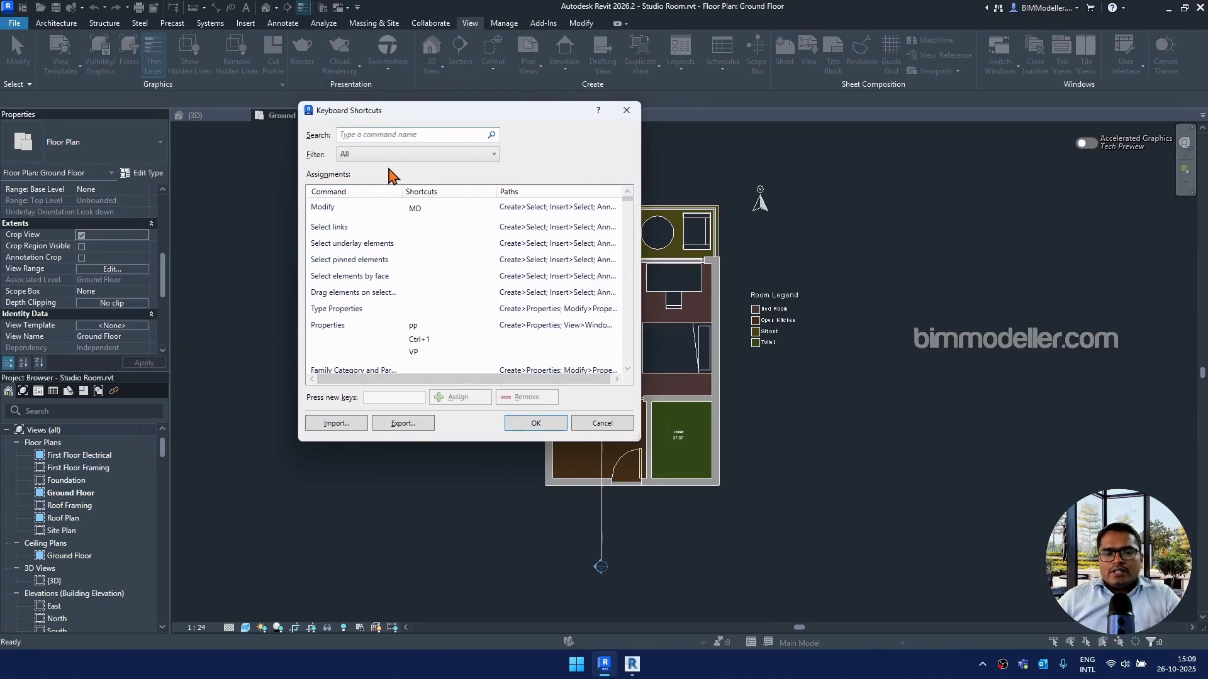
click(389, 332)
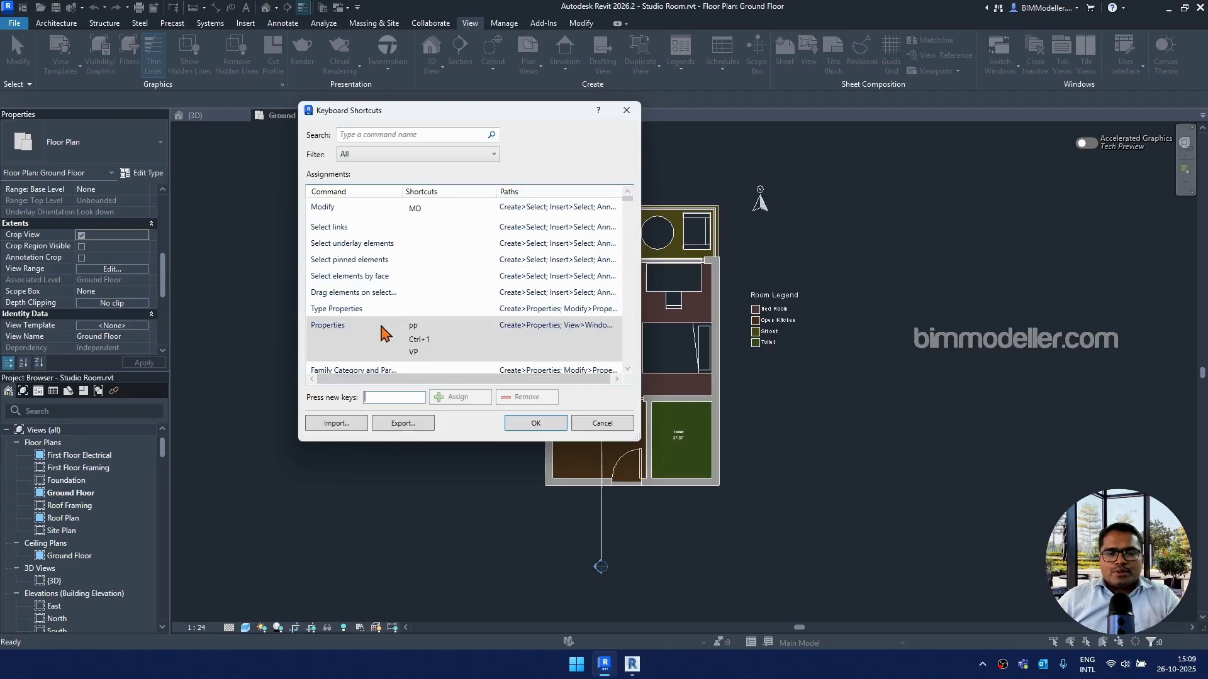
click(416, 343)
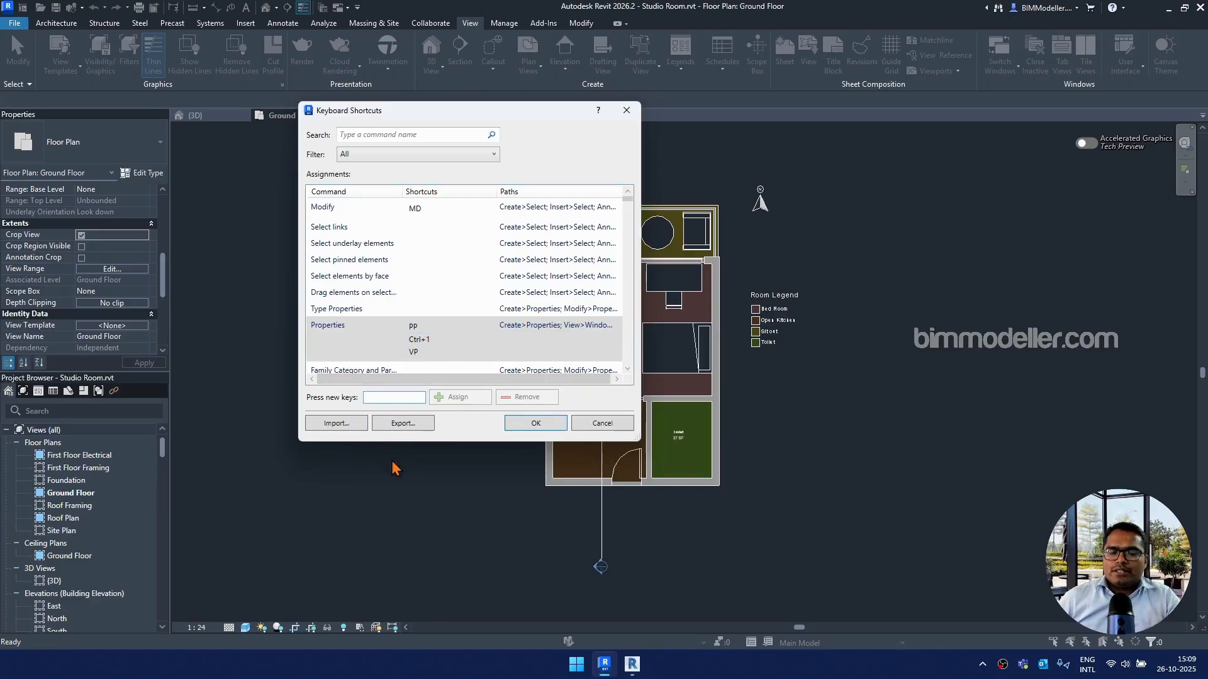
Step: Switch to Revit 2020 and open its keyboard shortcuts customization from the User Interface options
click(632, 664)
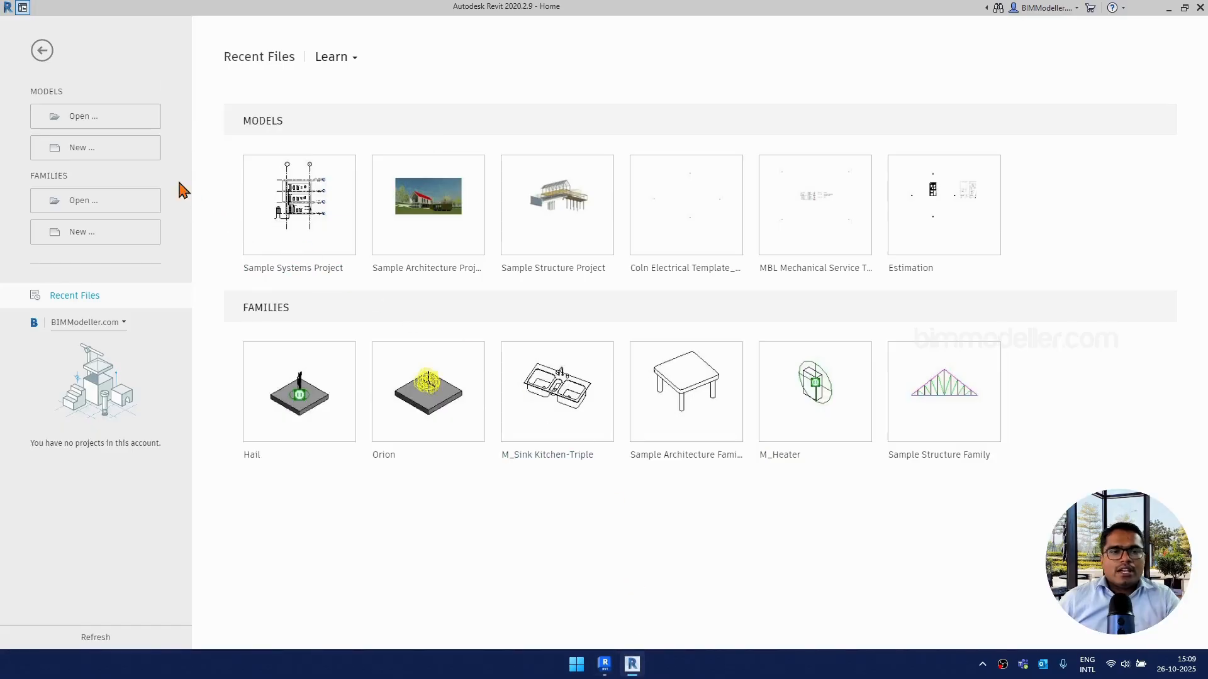
click(22, 9)
click(23, 28)
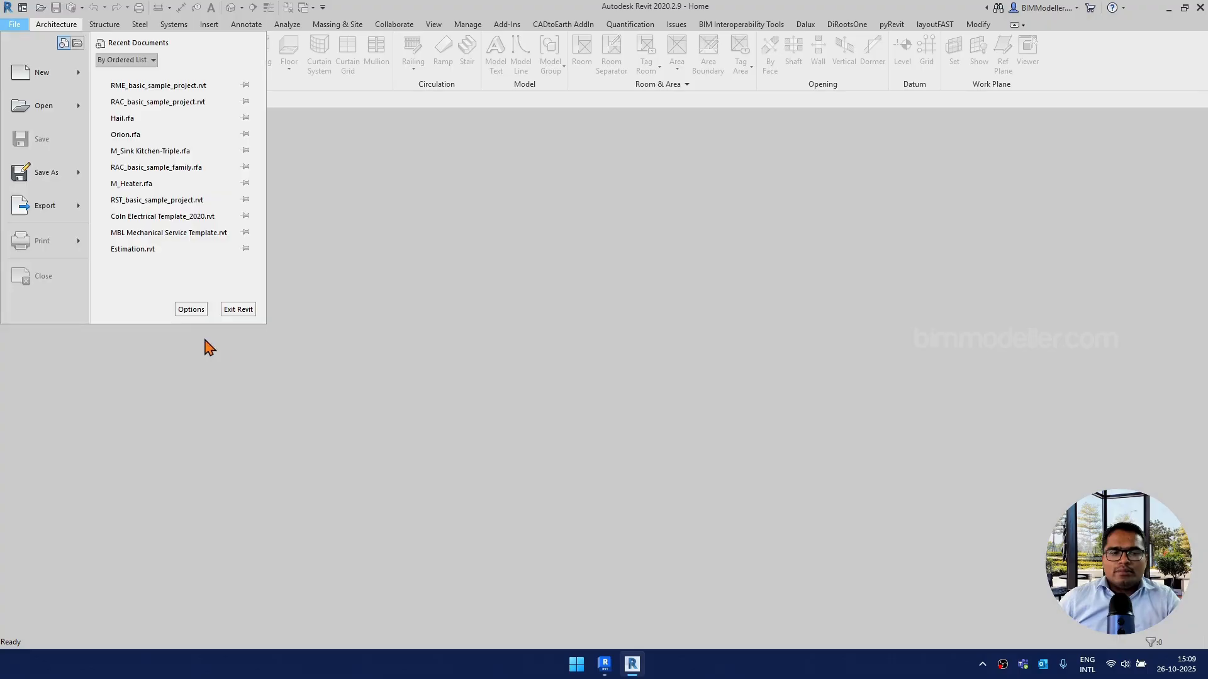
click(200, 310)
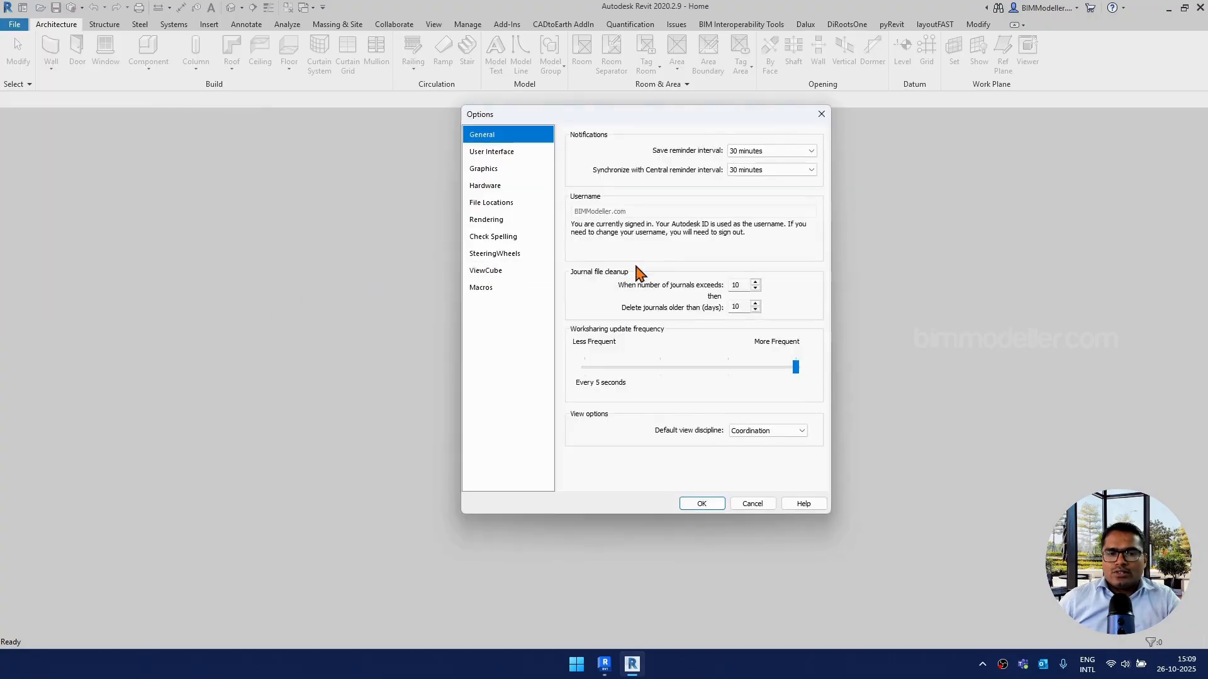
click(506, 153)
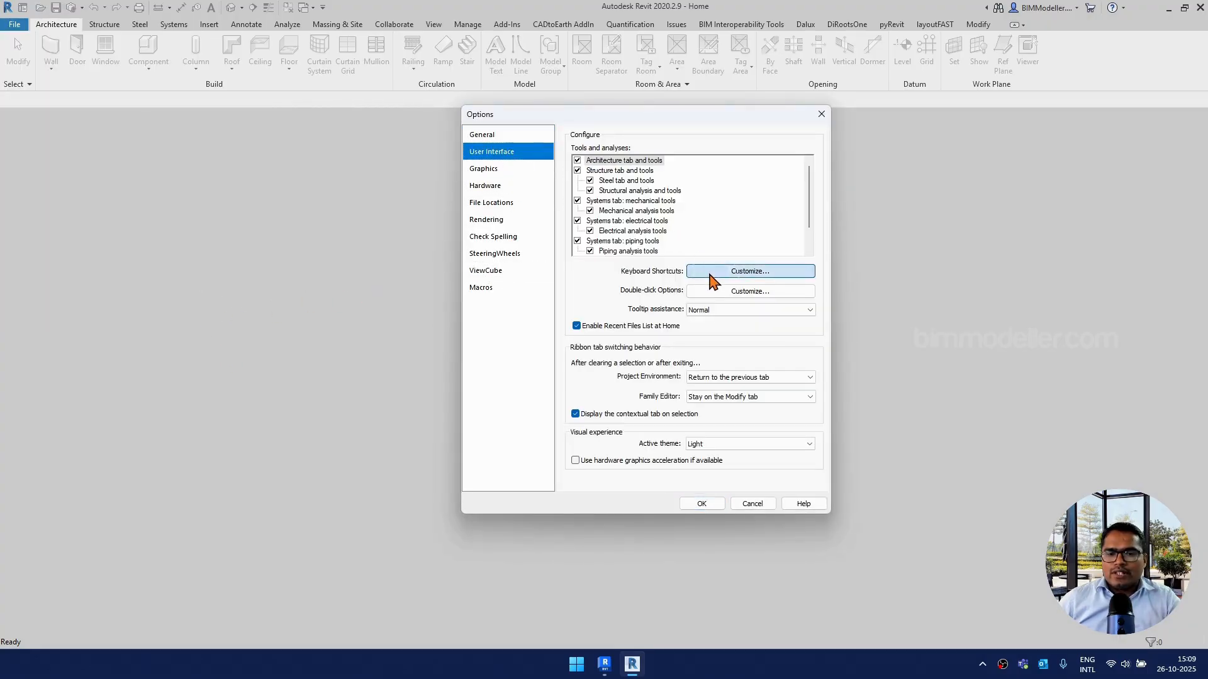
click(712, 274)
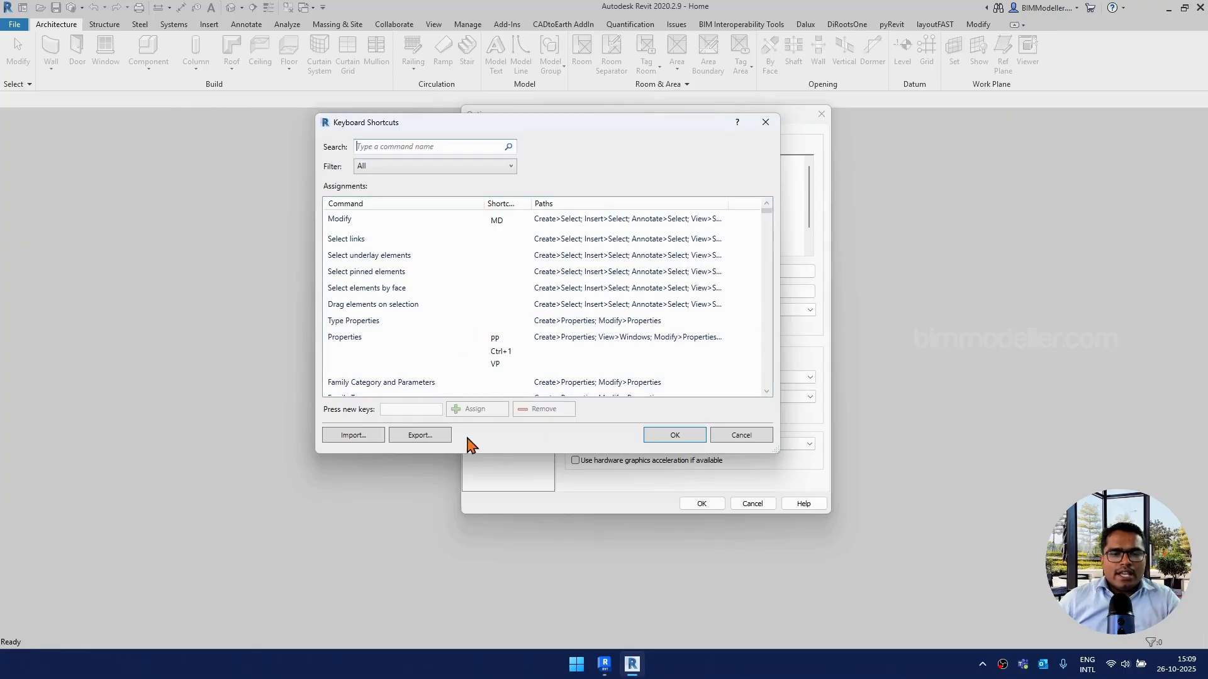
Step: Export the keyboard shortcuts to the Desktop as KeyboardShortcuts.xml and close the shortcut and options dialogs
click(421, 439)
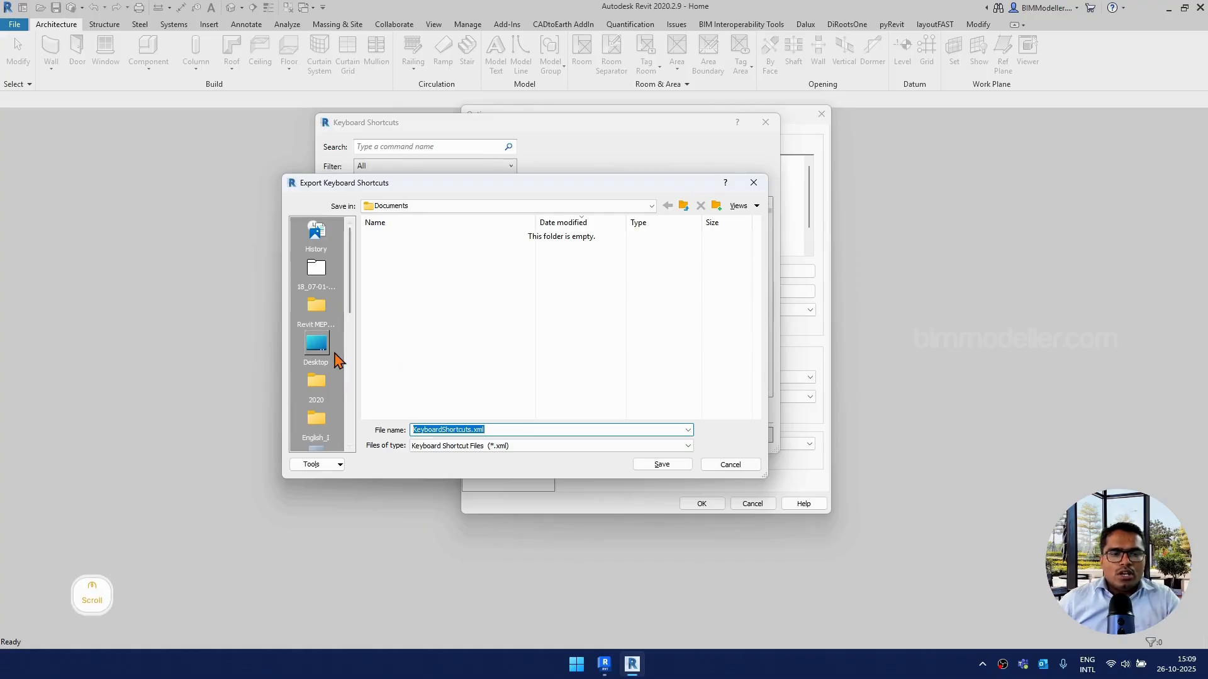
click(316, 344)
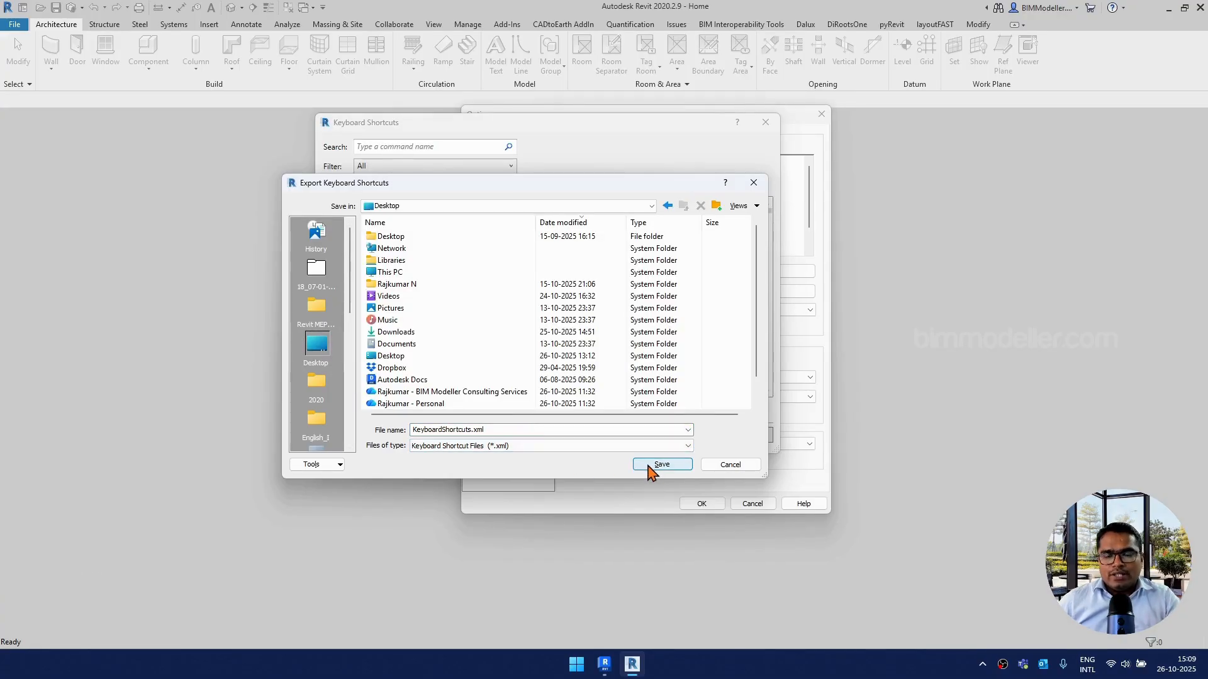
click(646, 468)
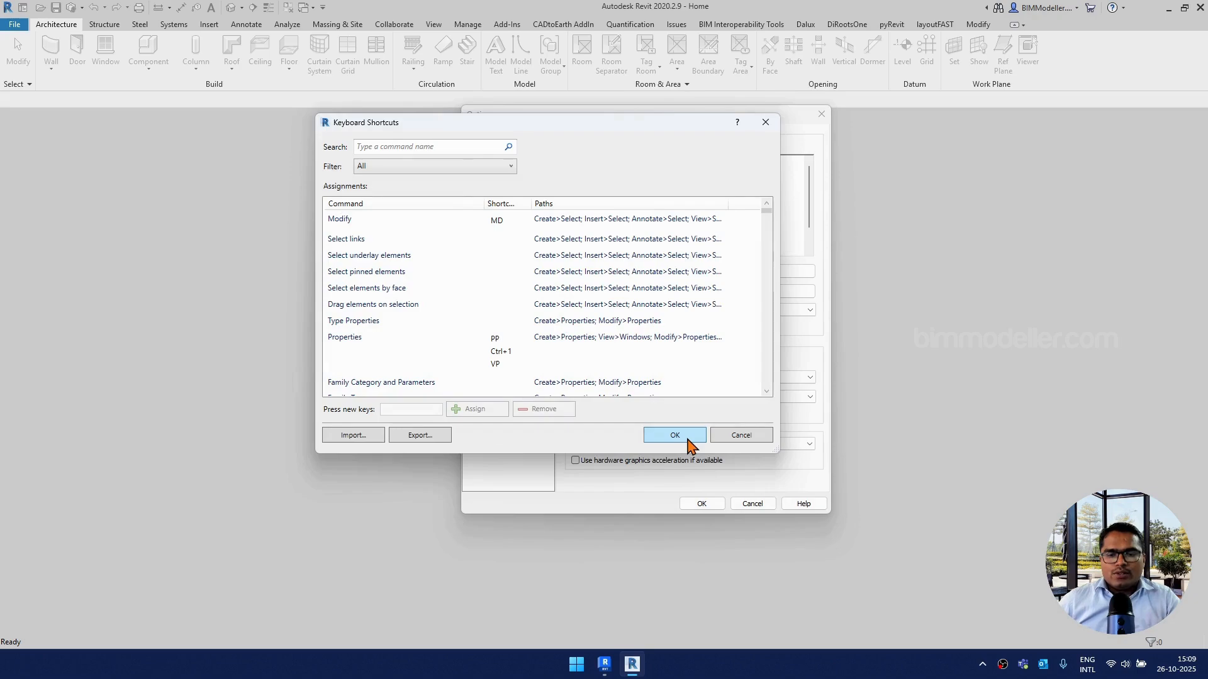
click(674, 435)
click(701, 503)
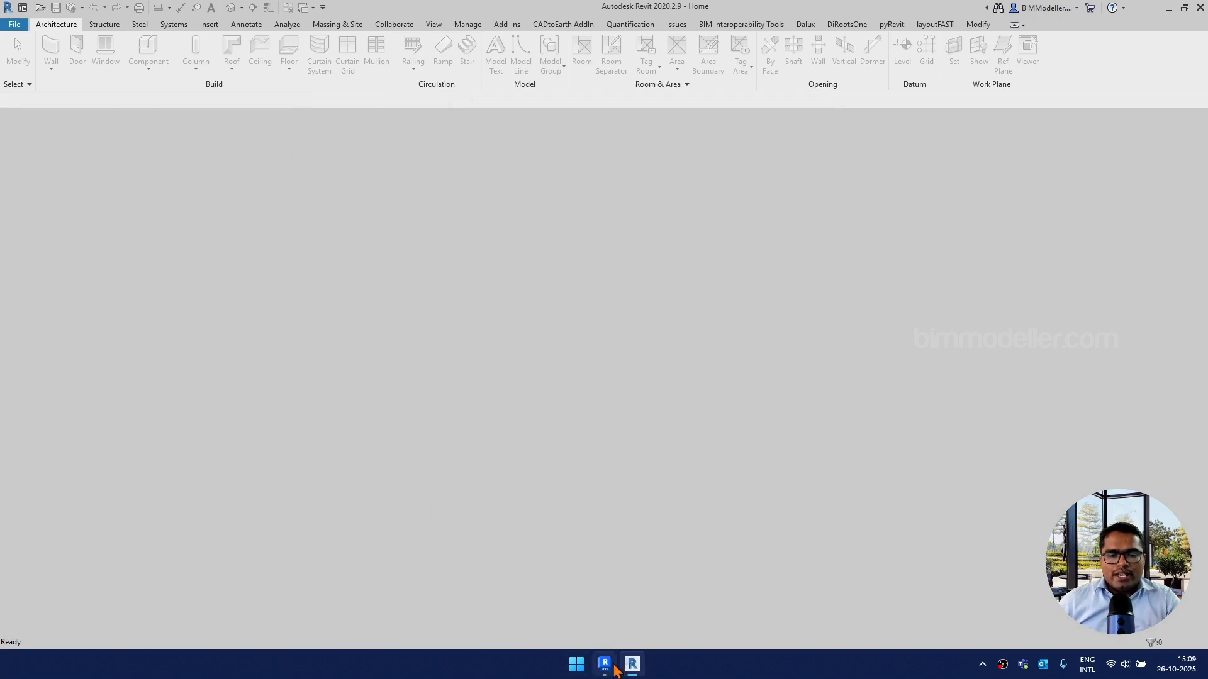
Step: Switch back to Revit 2026 and import KeyboardShortcuts.xml from the Desktop, overwriting the existing shortcut settings
click(604, 663)
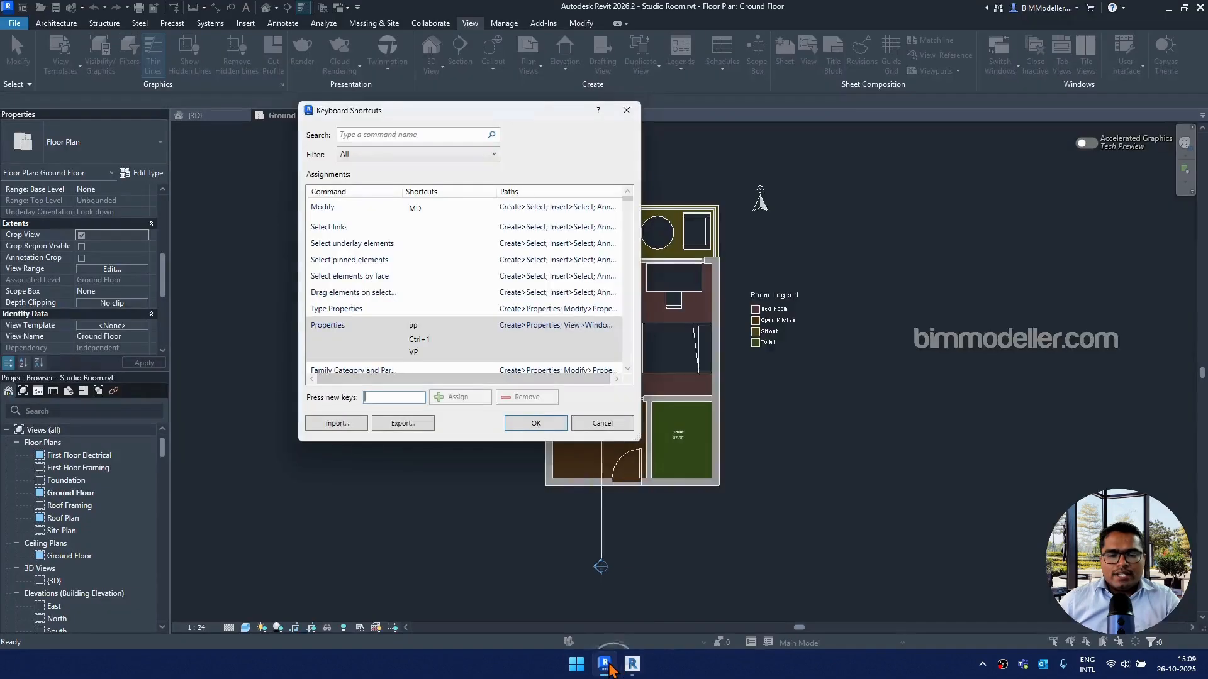
click(365, 424)
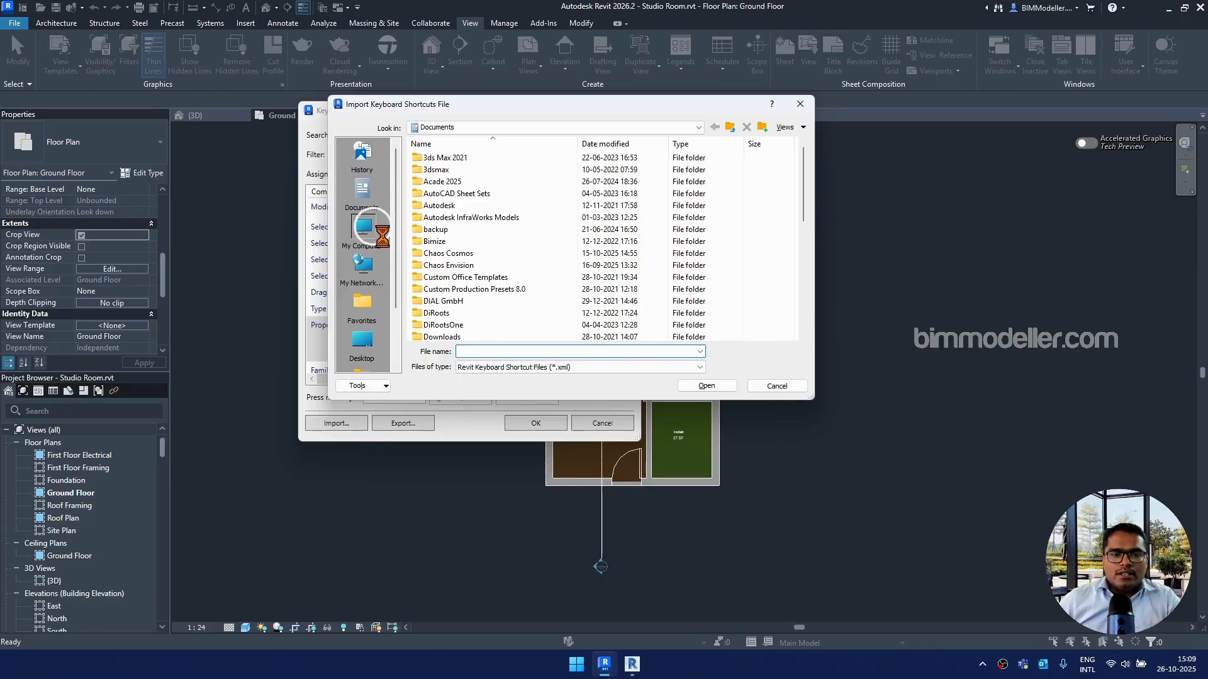
click(364, 232)
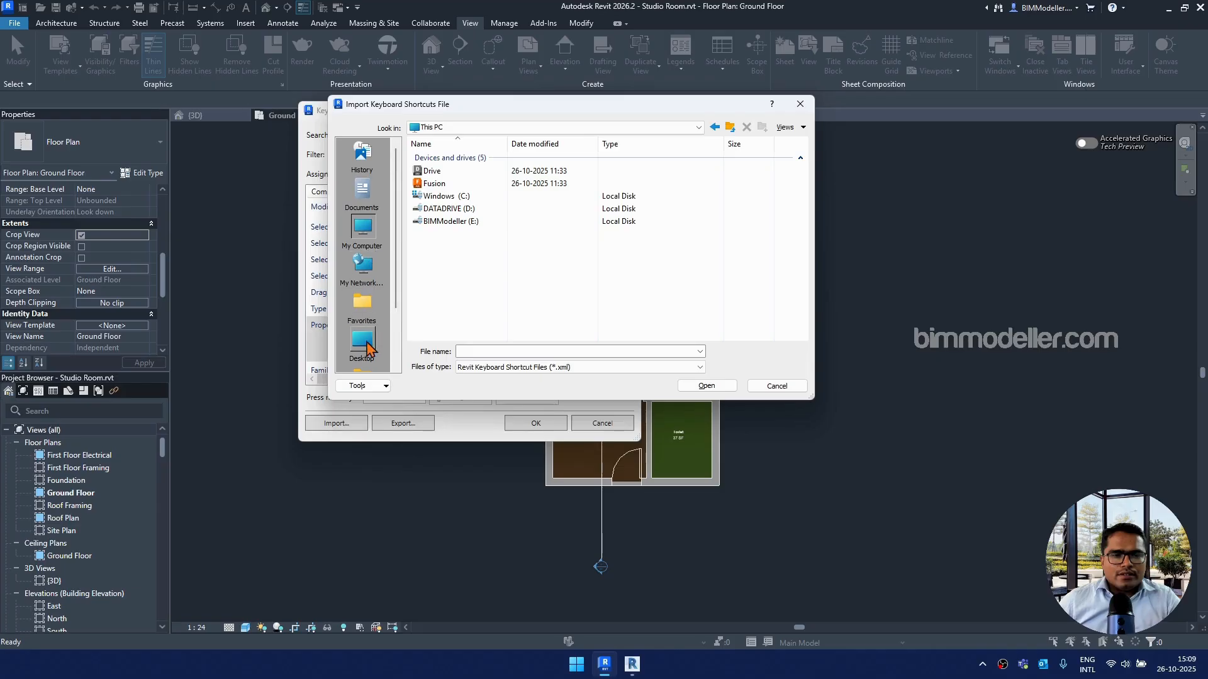
click(362, 343)
scroll(472, 245, down, 1)
scroll(480, 248, up, 1)
click(547, 146)
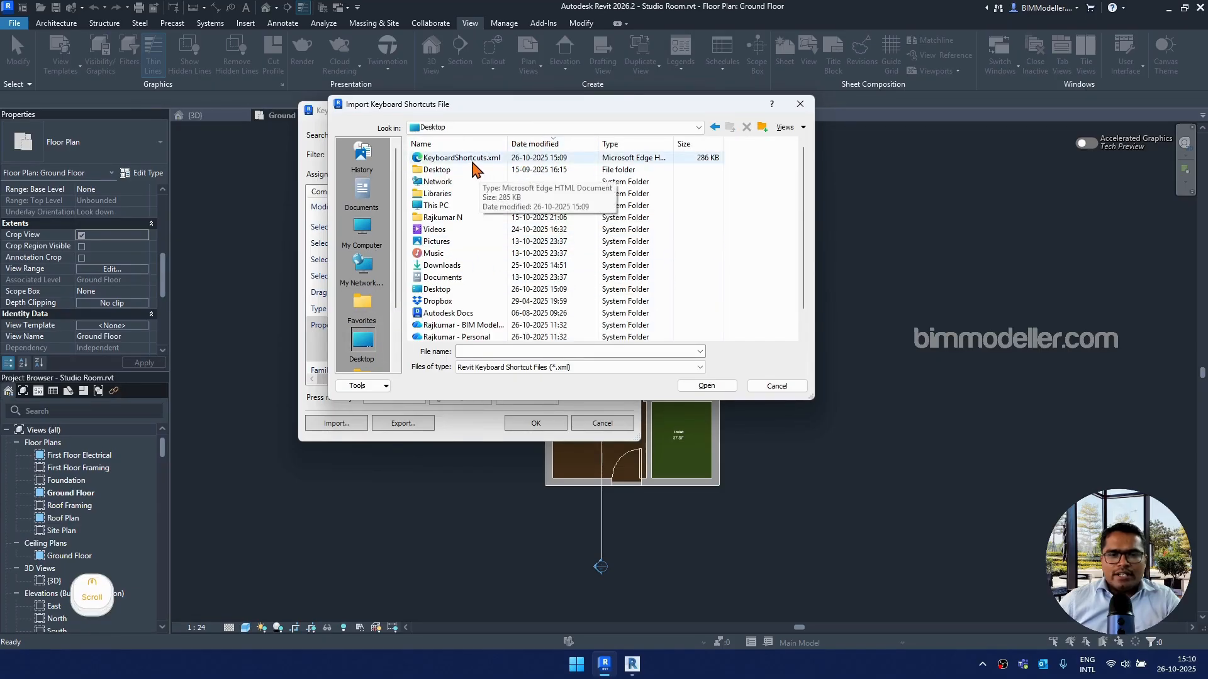
click(466, 158)
click(704, 386)
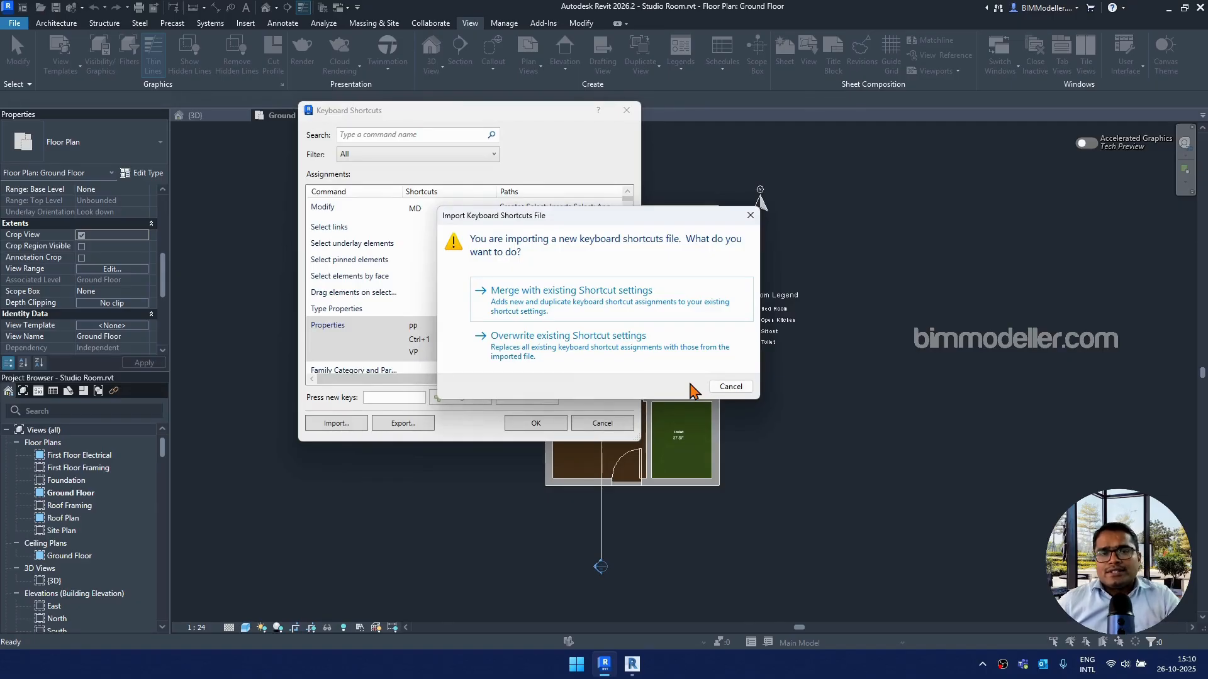
click(636, 351)
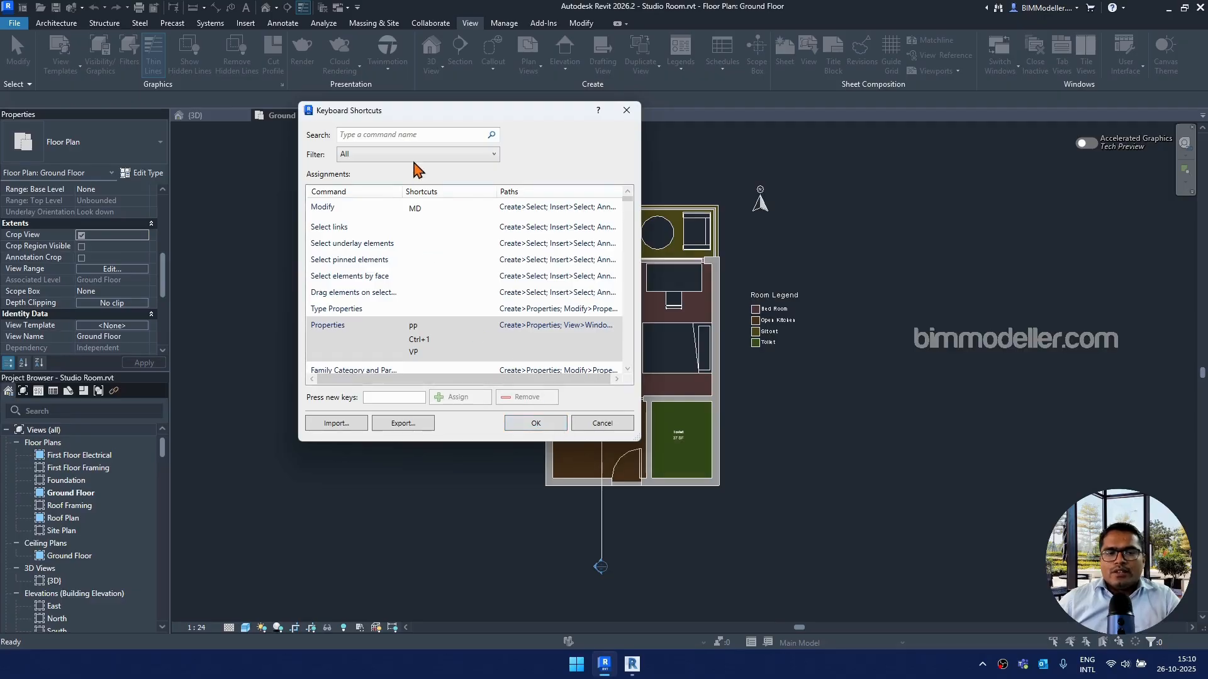
Step: Search the shortcut list for "manage", select the Manage Links command, and close the dialog saving the shortcut changes
text(manage)
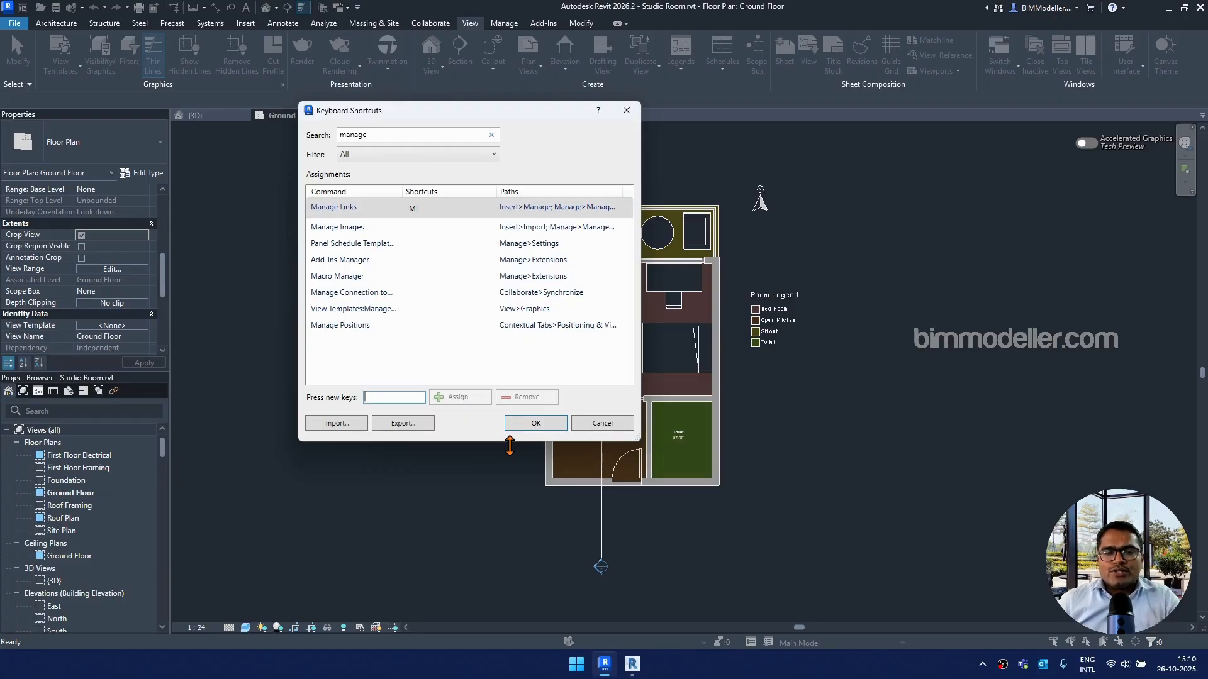
click(440, 209)
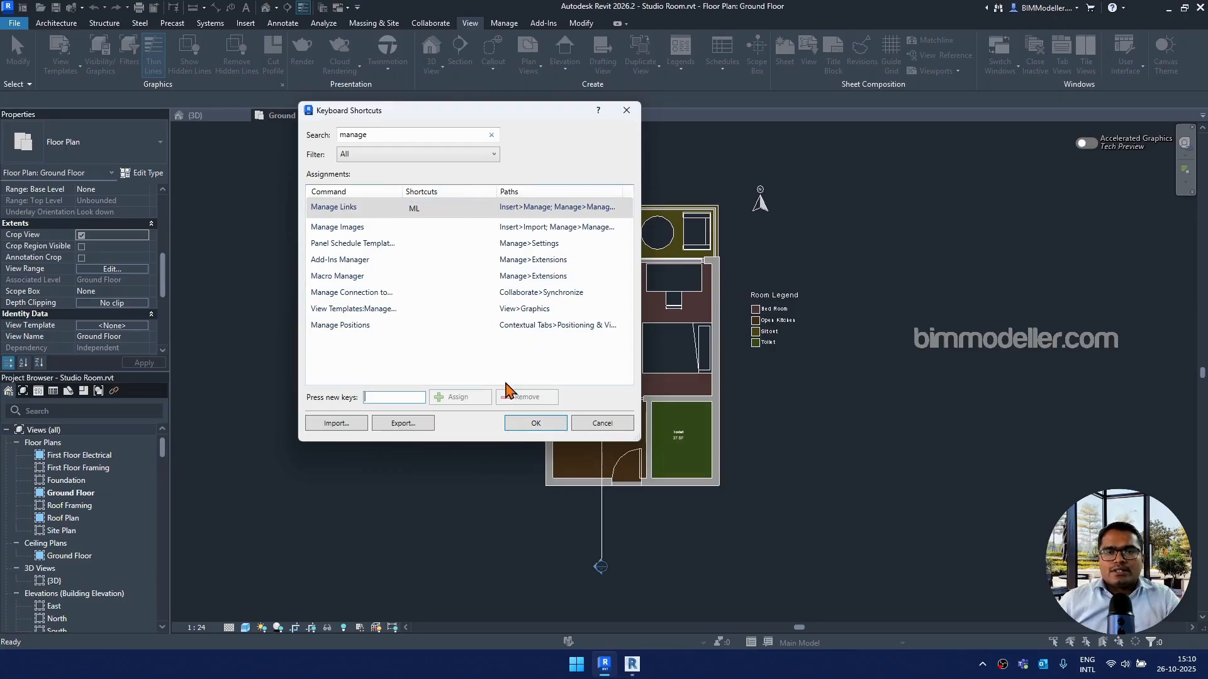
key(Escape)
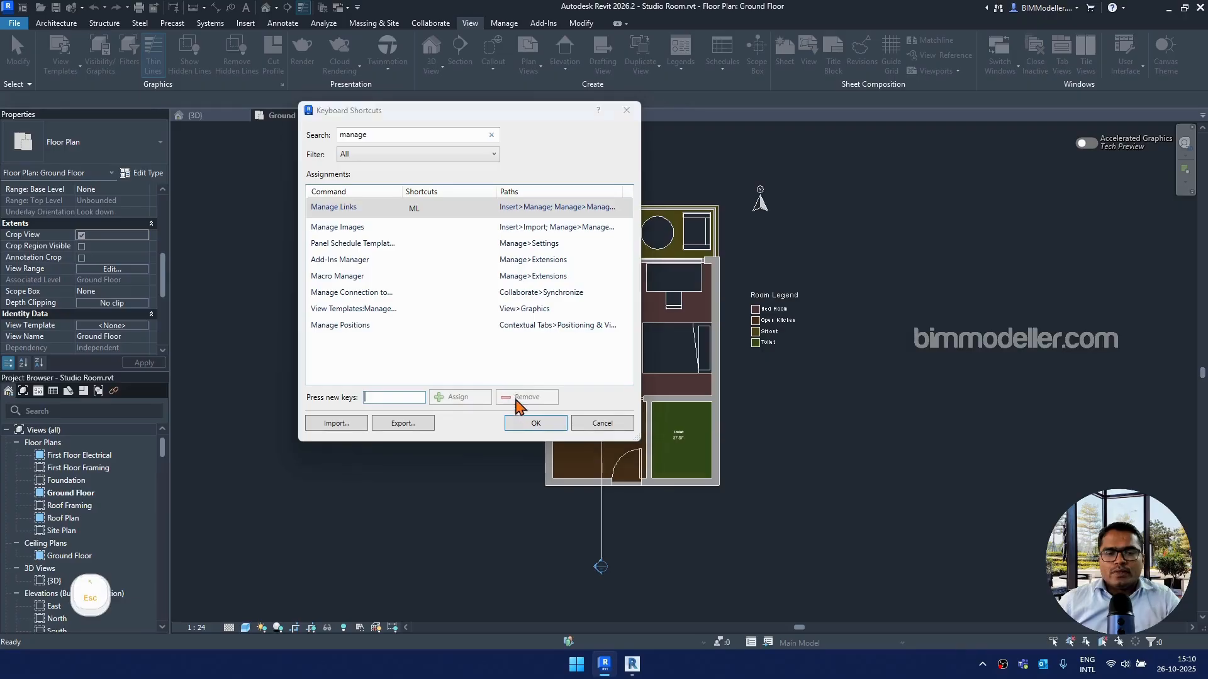
click(869, 421)
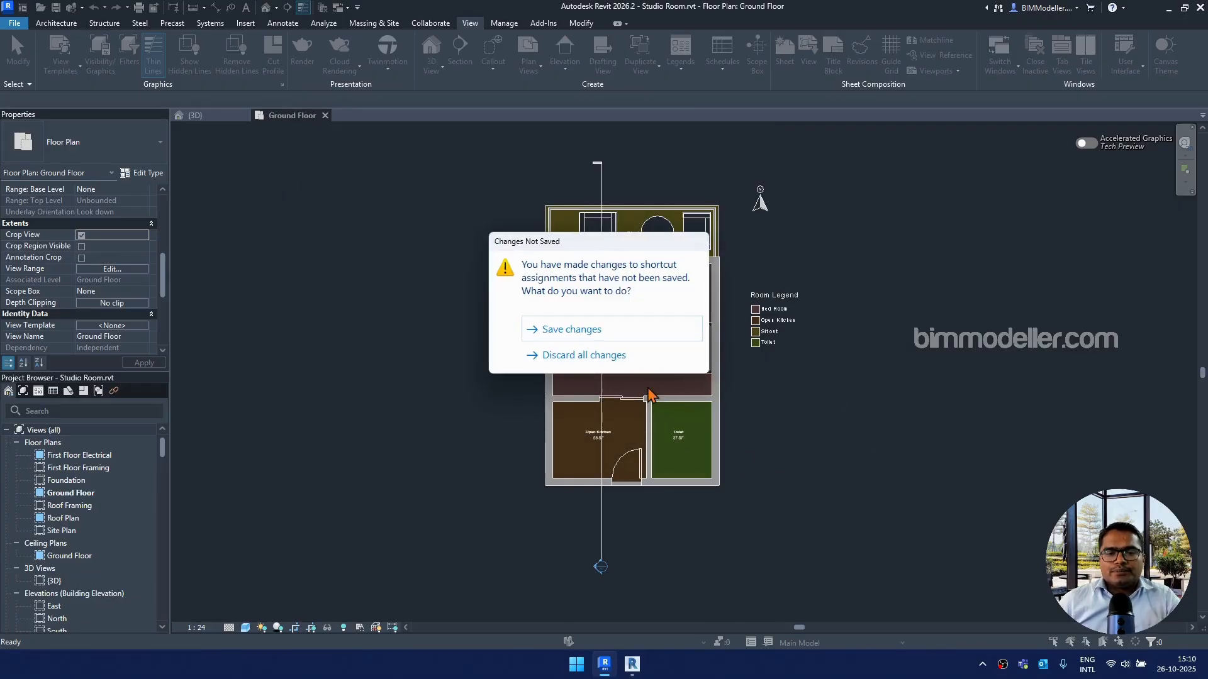
click(575, 332)
Step: Test the Manage Links shortcut by opening the Manage Links dialog, and close it again
click(875, 362)
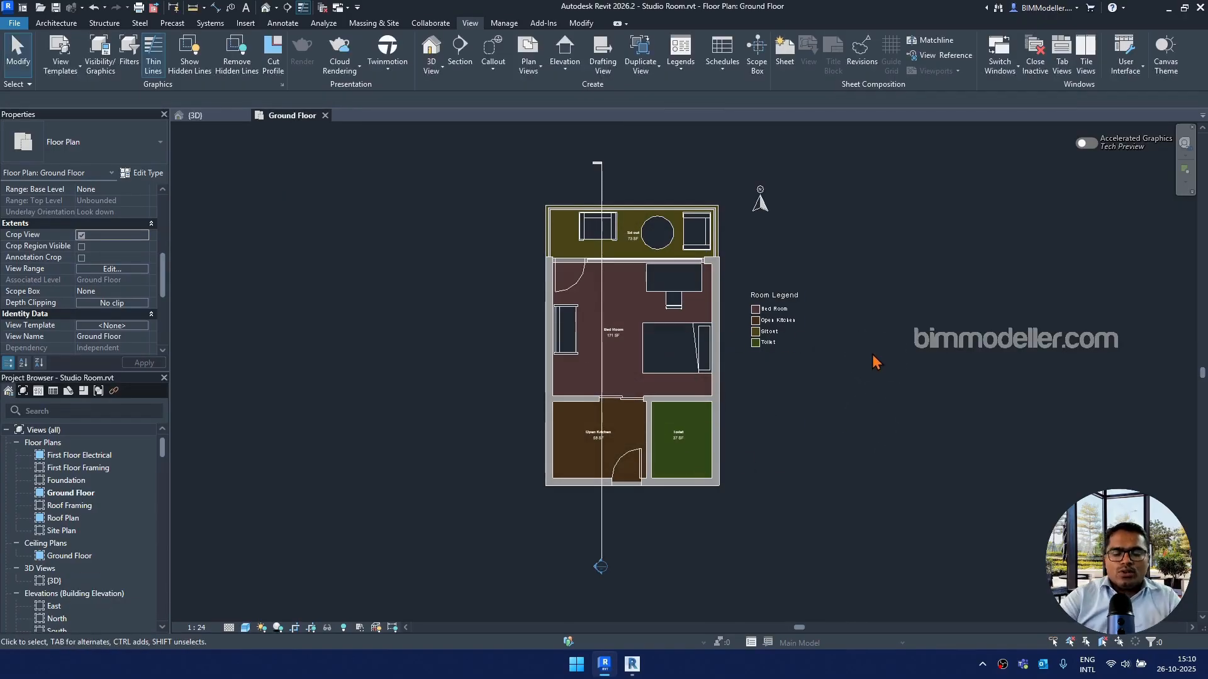
key(m)
key(l)
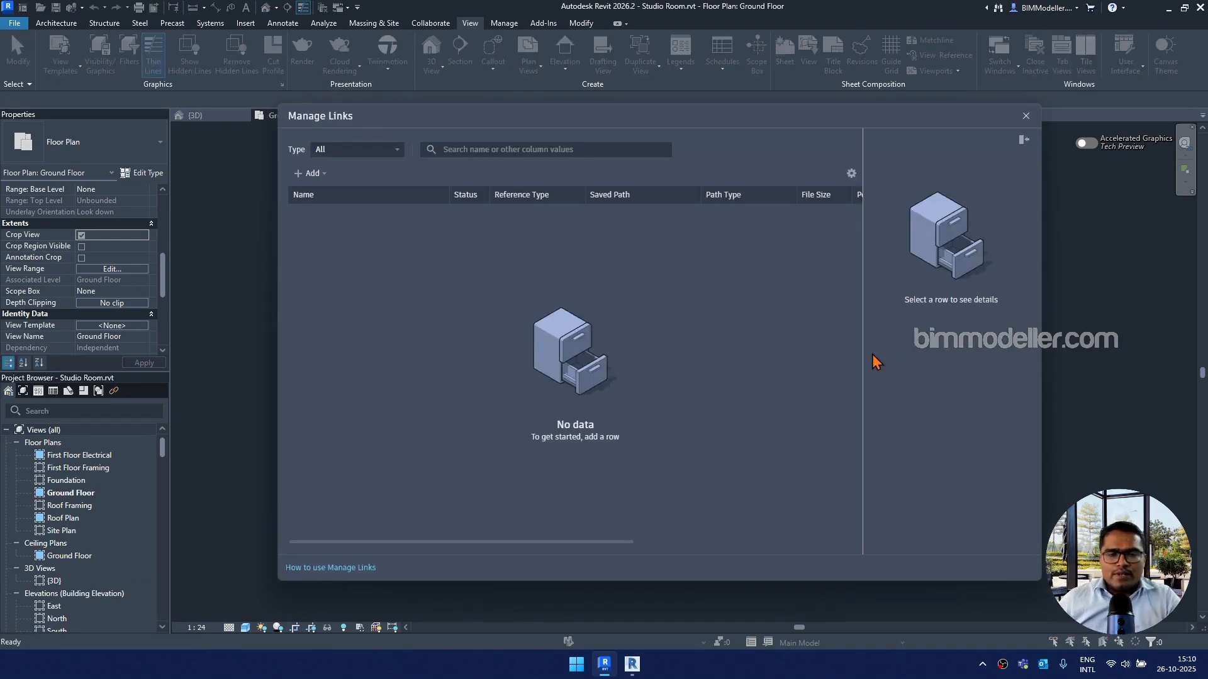
key(Escape)
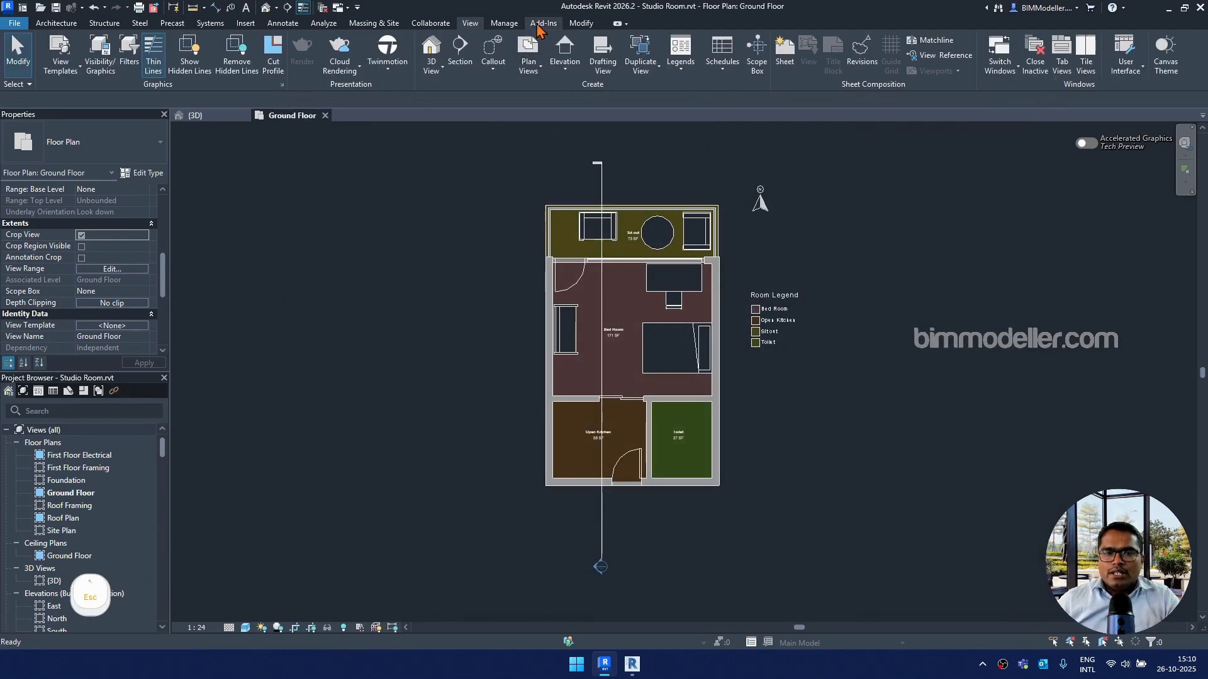
Step: Assign the keyboard shortcut MT to the Model Text command and save the shortcut changes
click(579, 24)
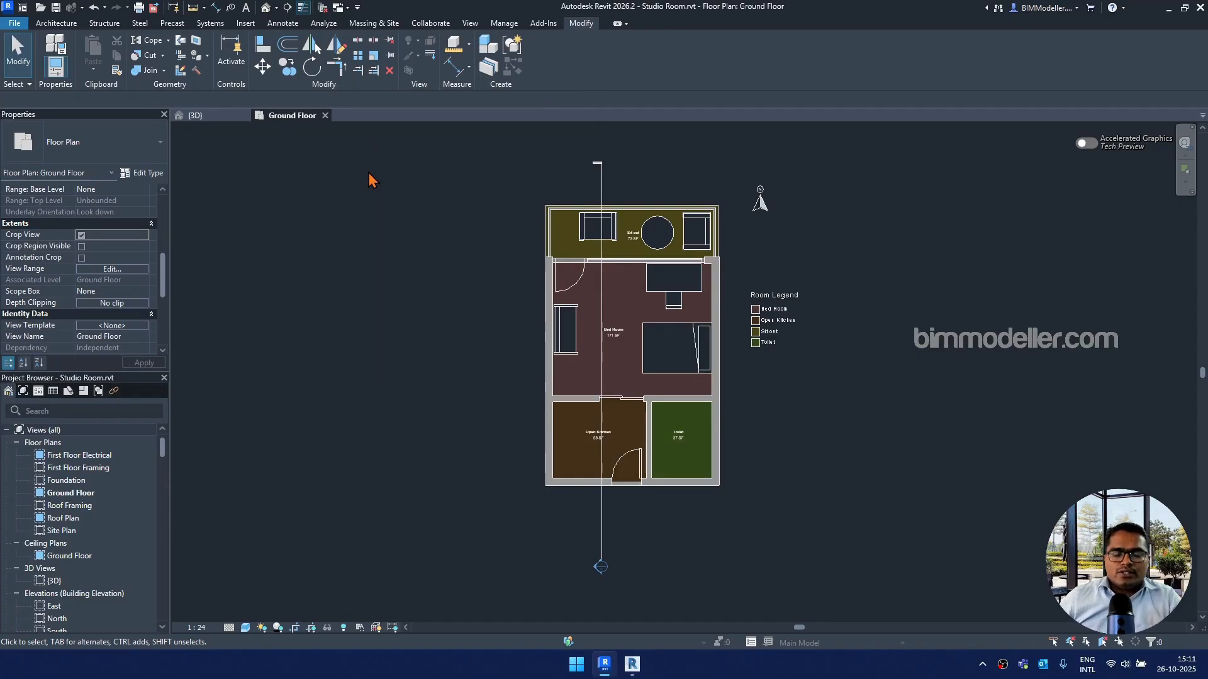
key(k)
key(s)
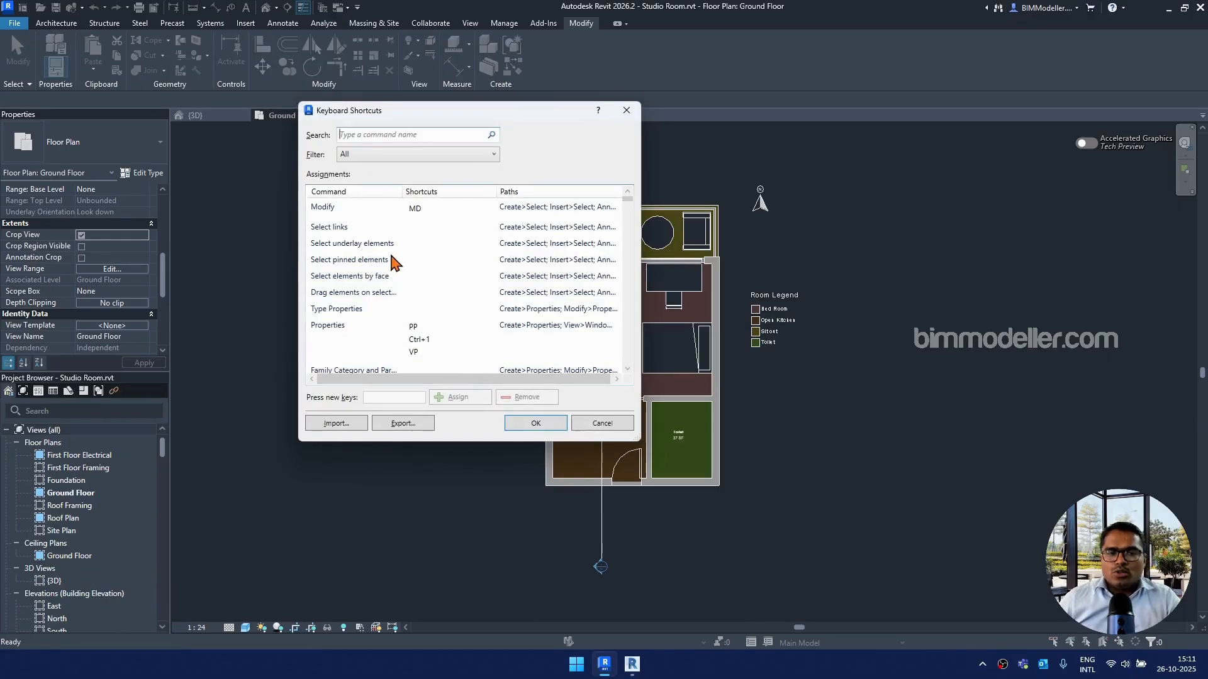
click(351, 227)
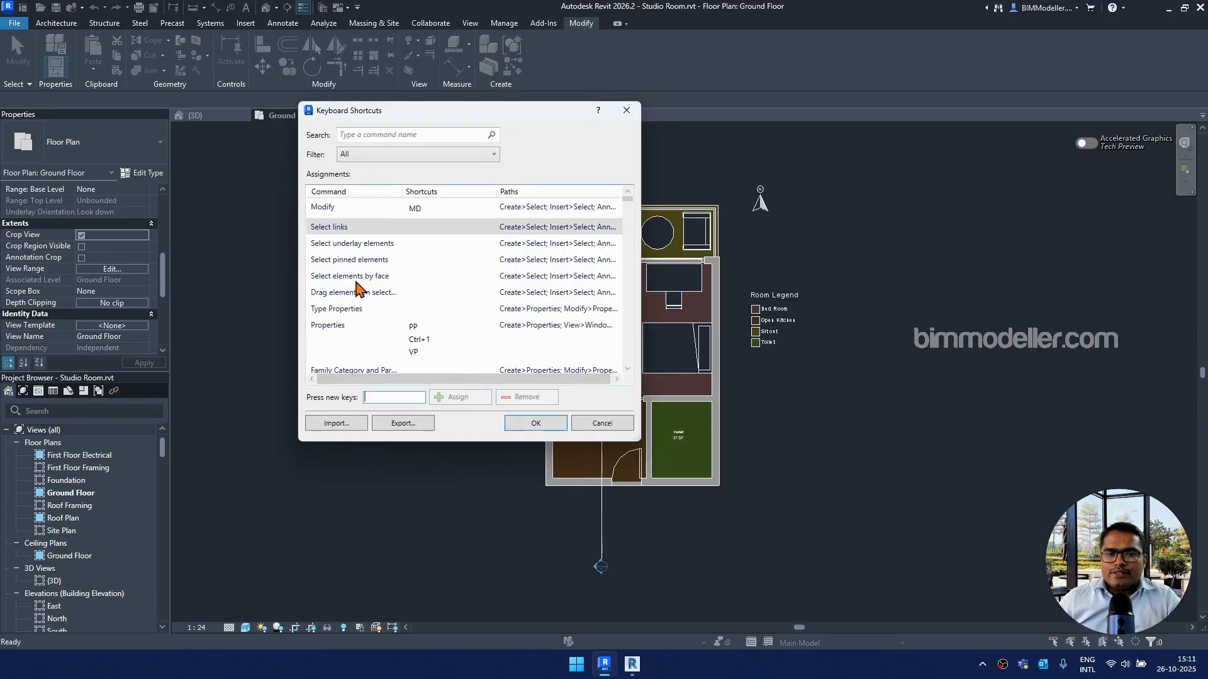
scroll(362, 295, down, 5)
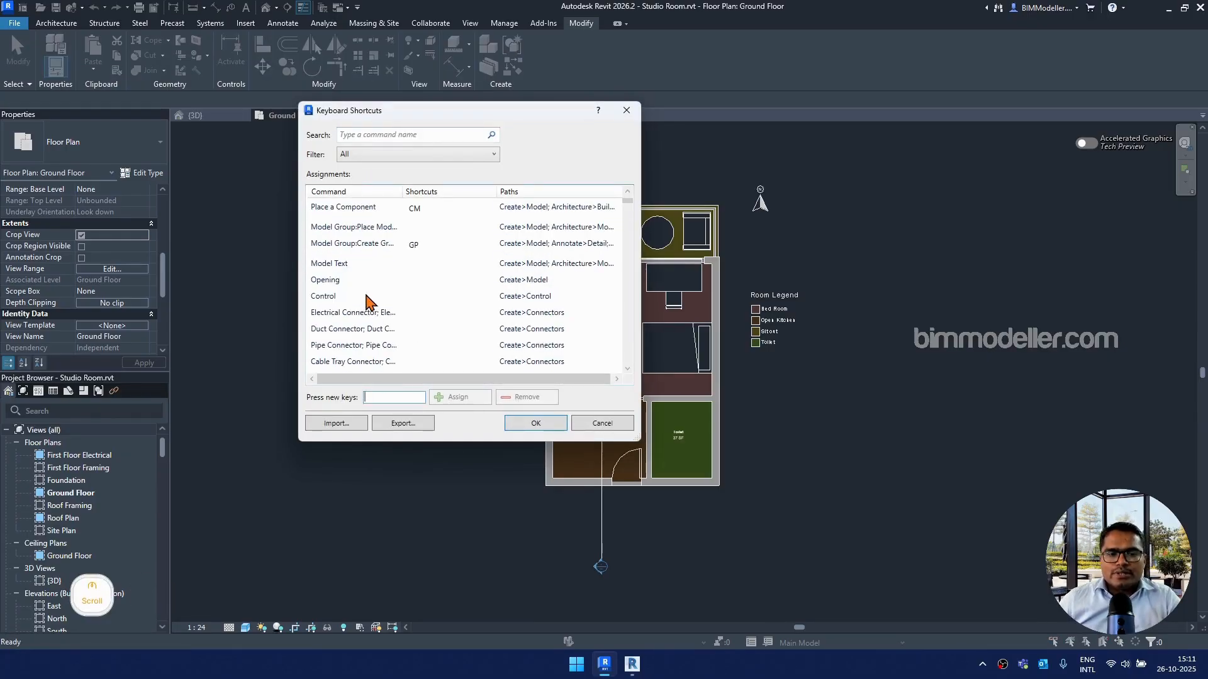
click(346, 265)
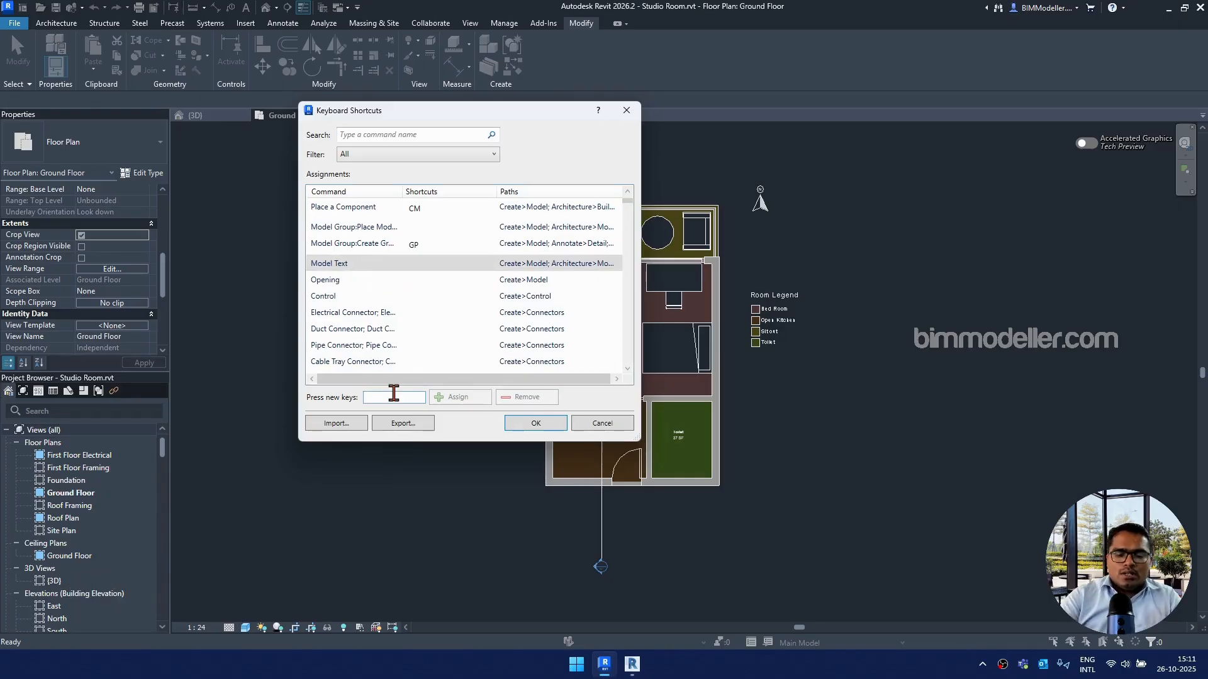
text(MT)
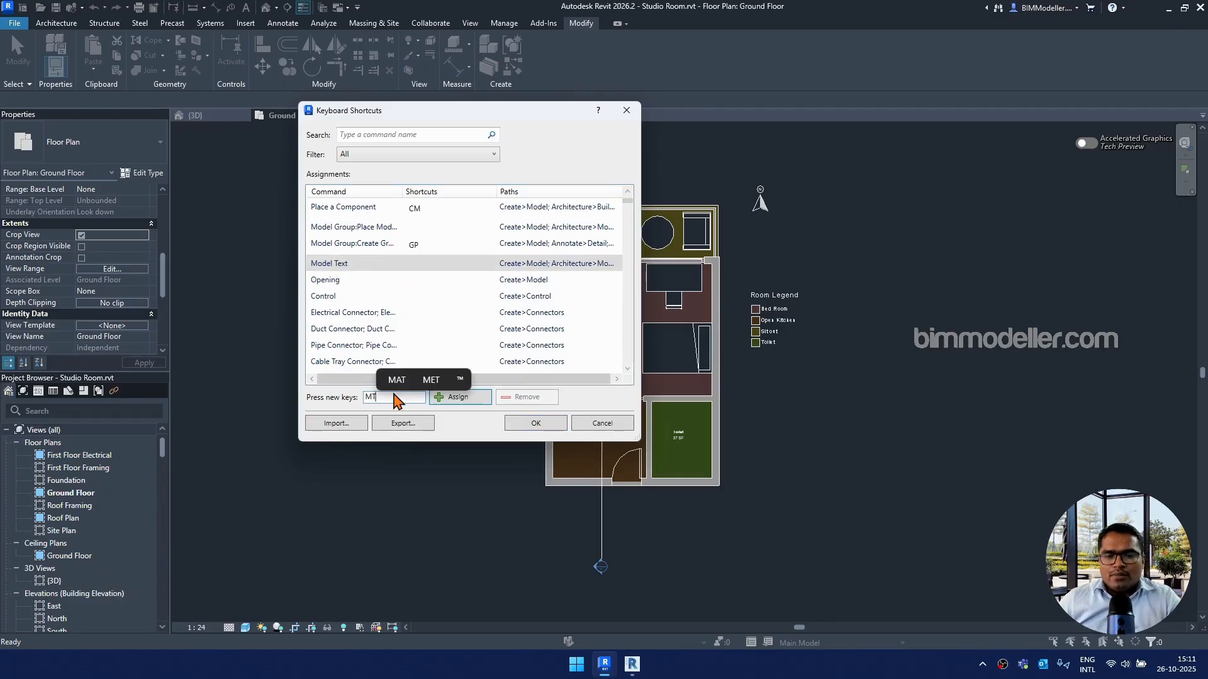
click(466, 404)
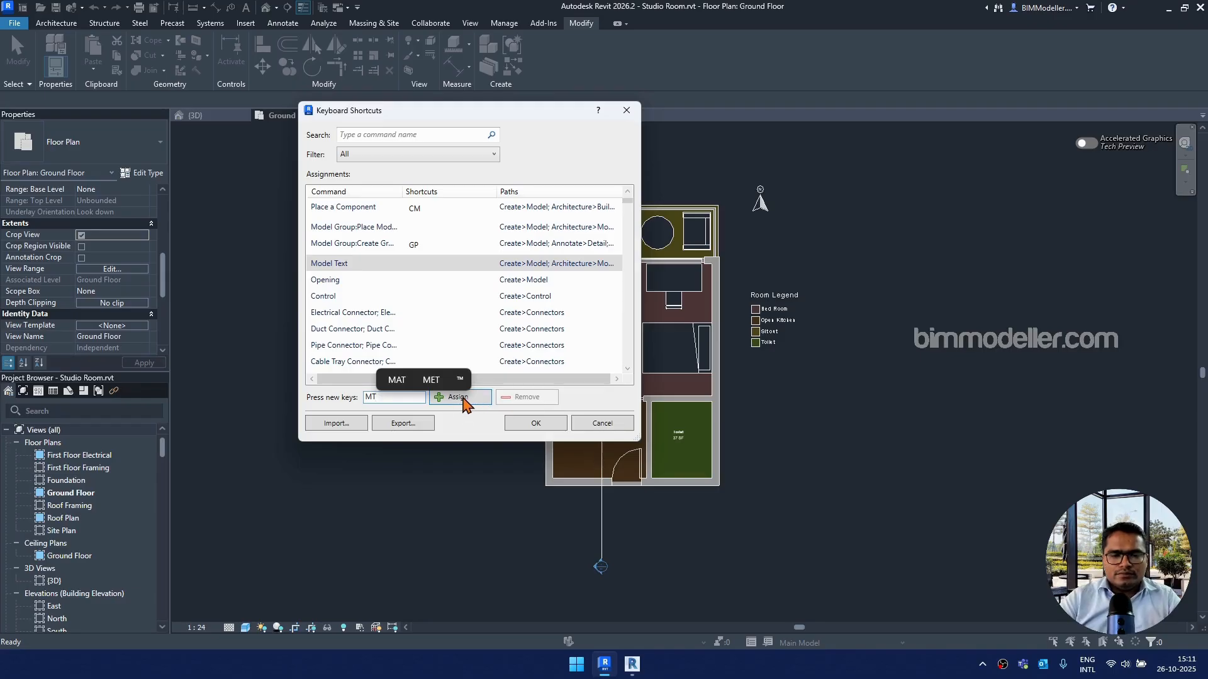
key(Tab)
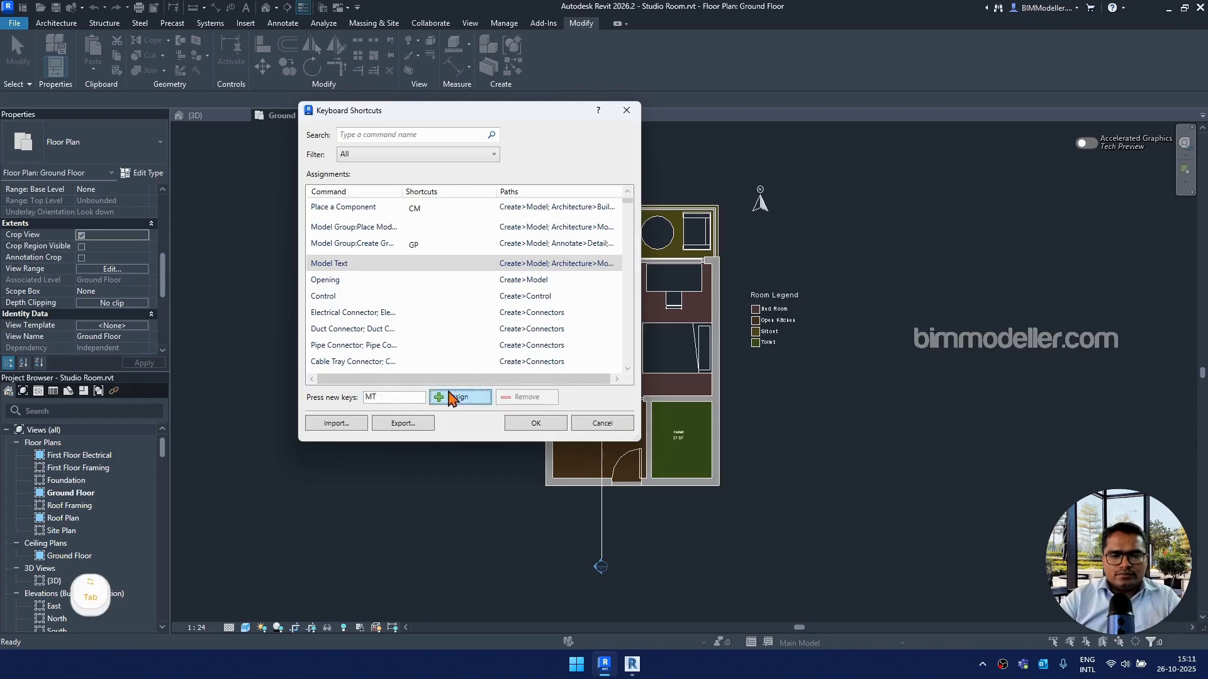
key(space)
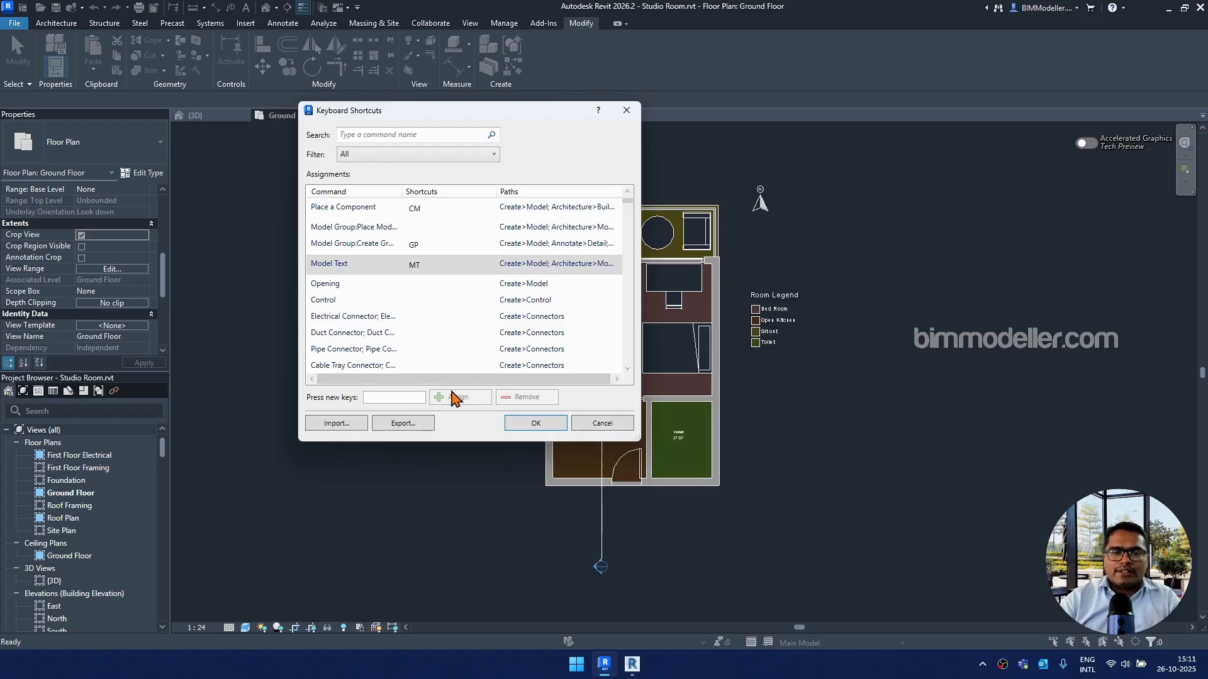
click(535, 424)
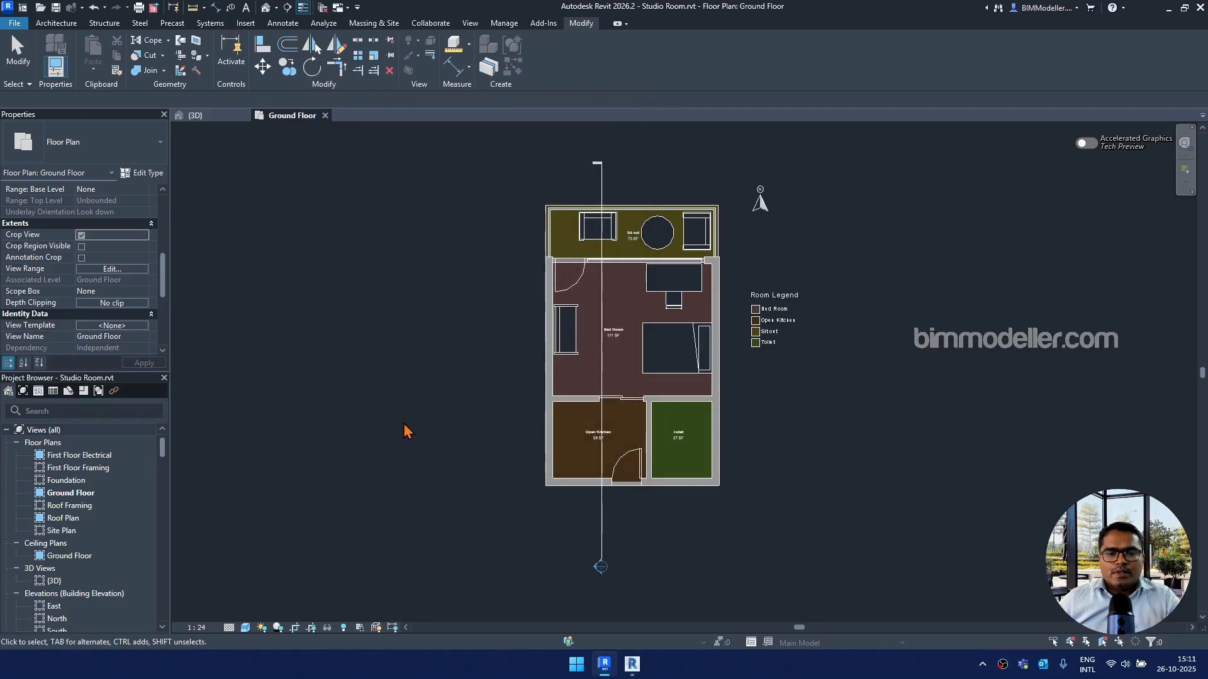
Step: Test the Model Text shortcut by placing the text "bimmodeller.com" across the bedroom in the Ground Floor plan
key(m)
key(t)
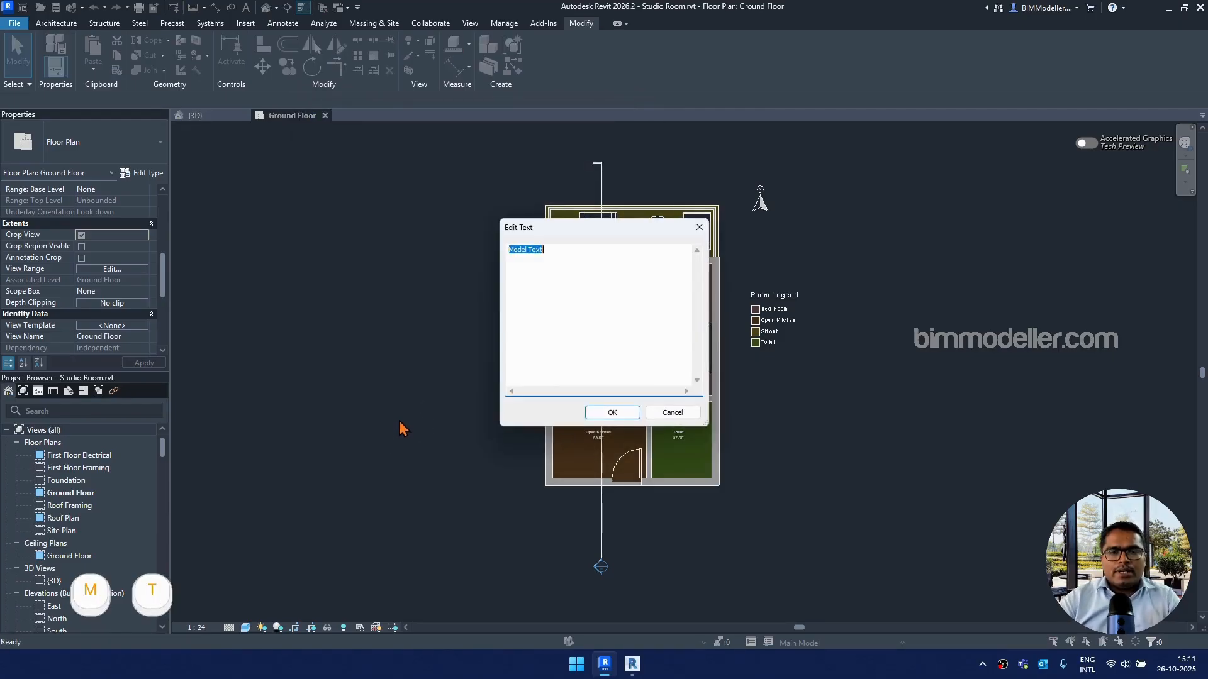
text(b)
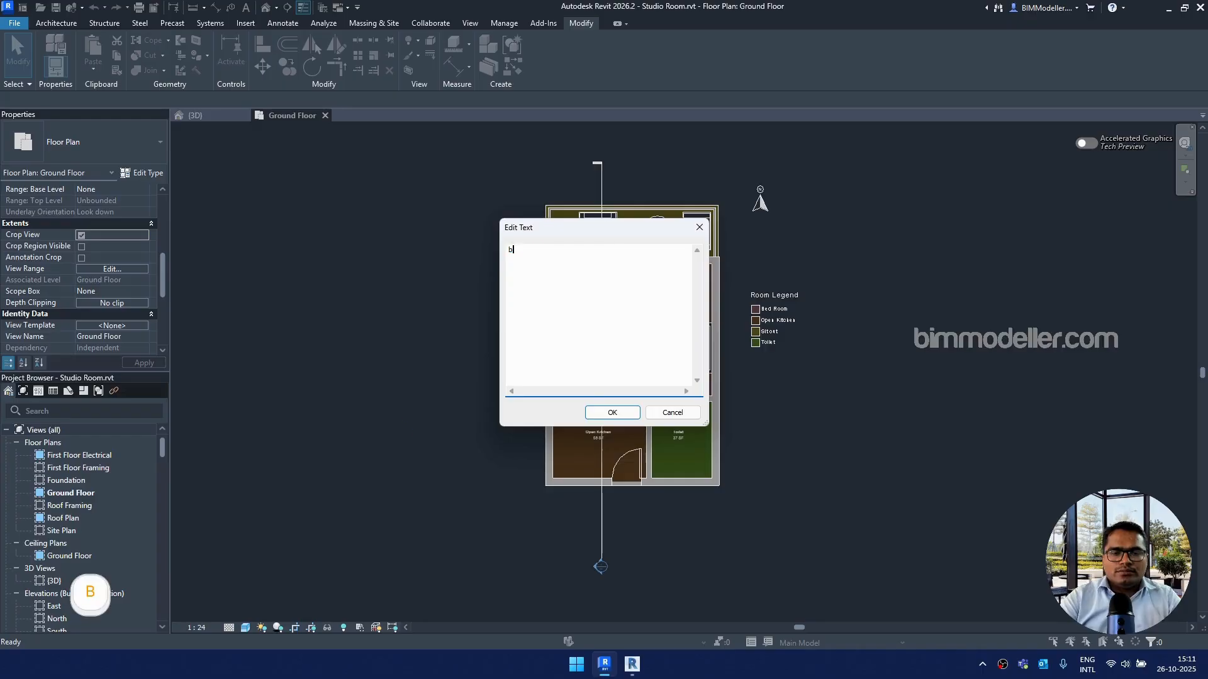
text(immodeller.com)
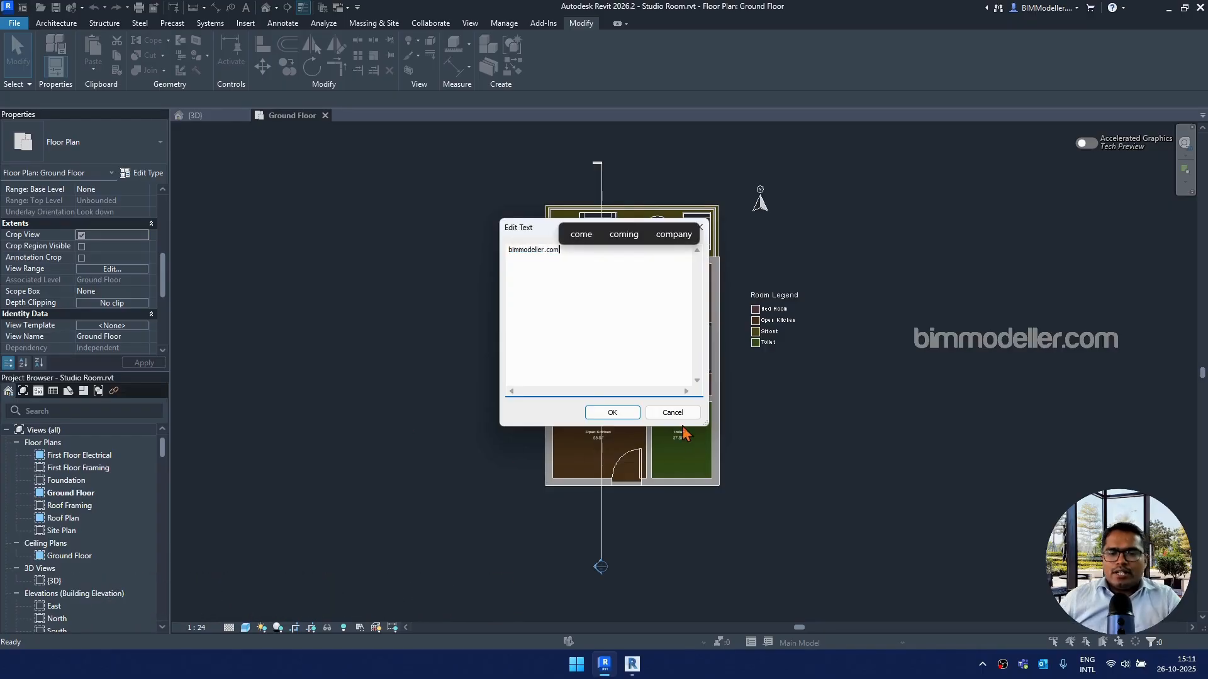
click(623, 413)
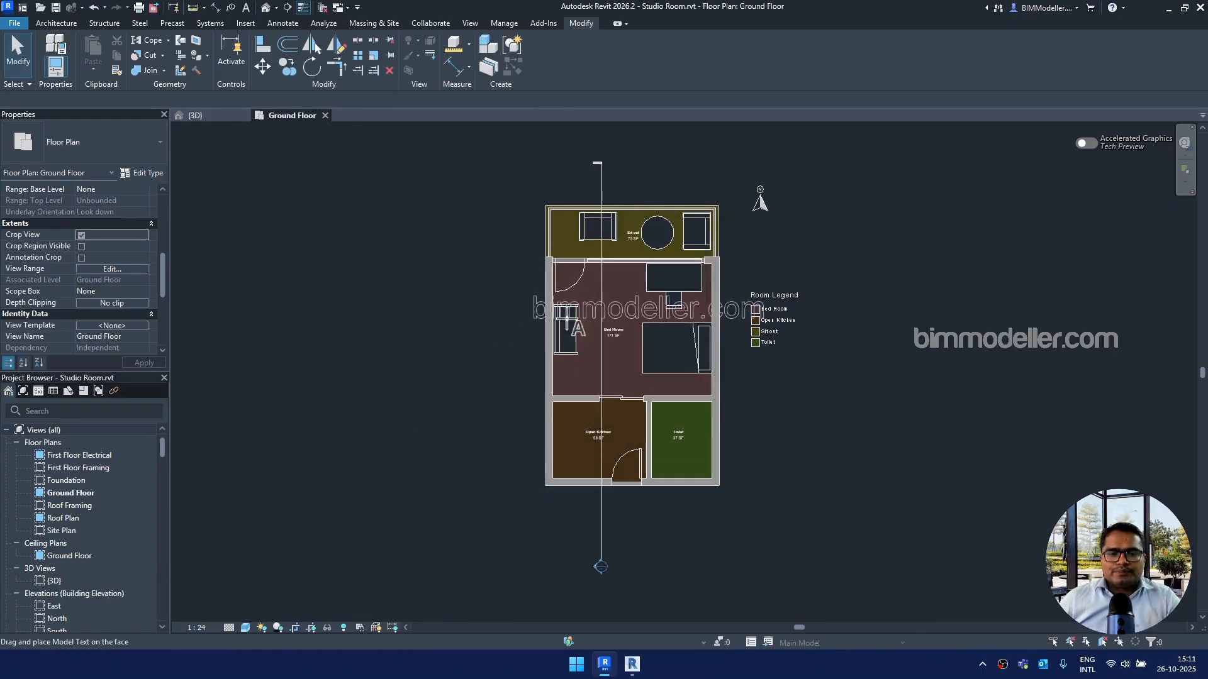
click(519, 318)
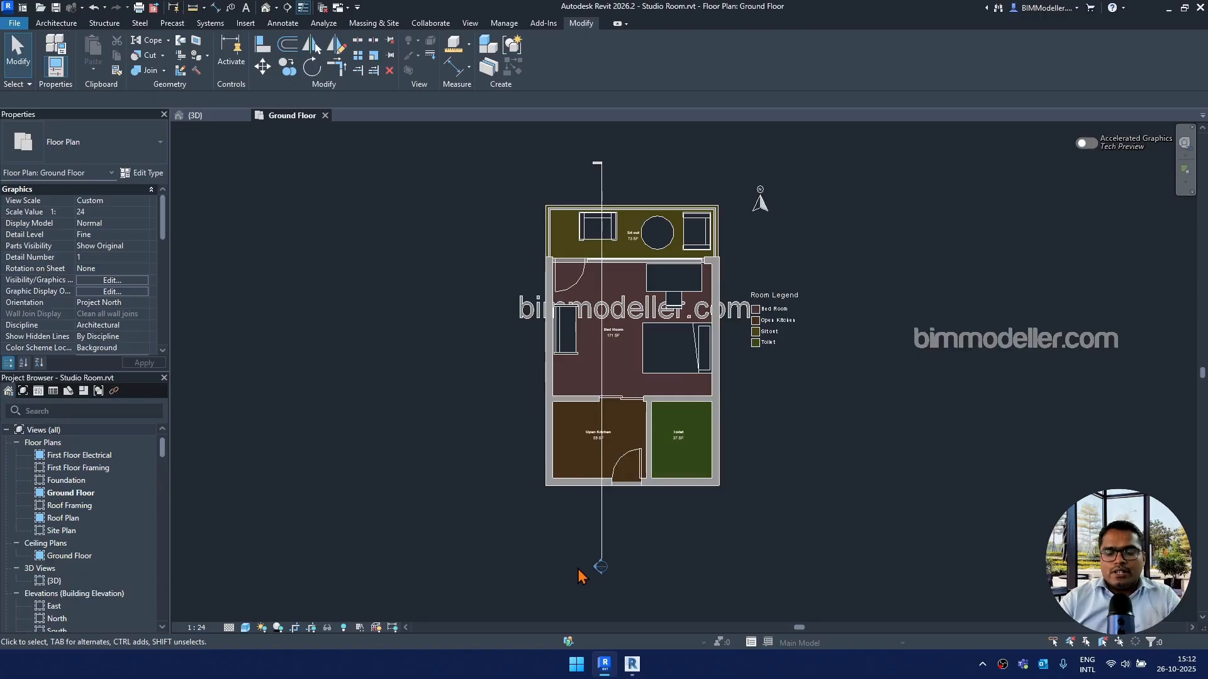
key(Return)
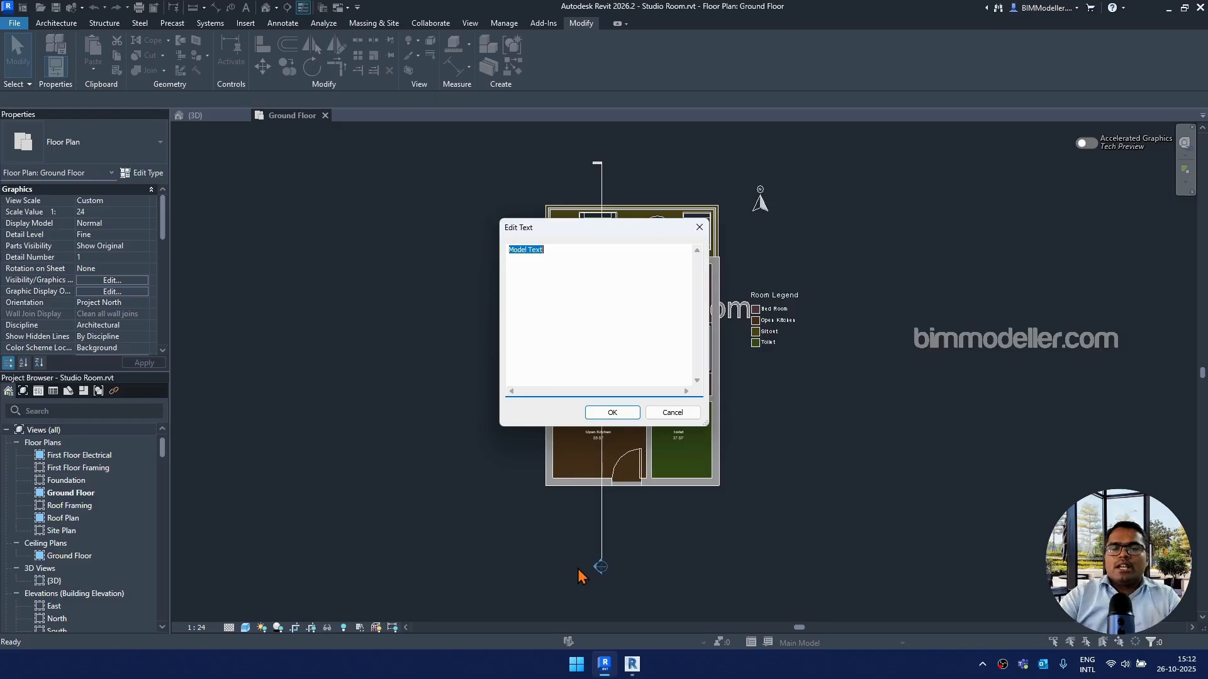
key(Escape)
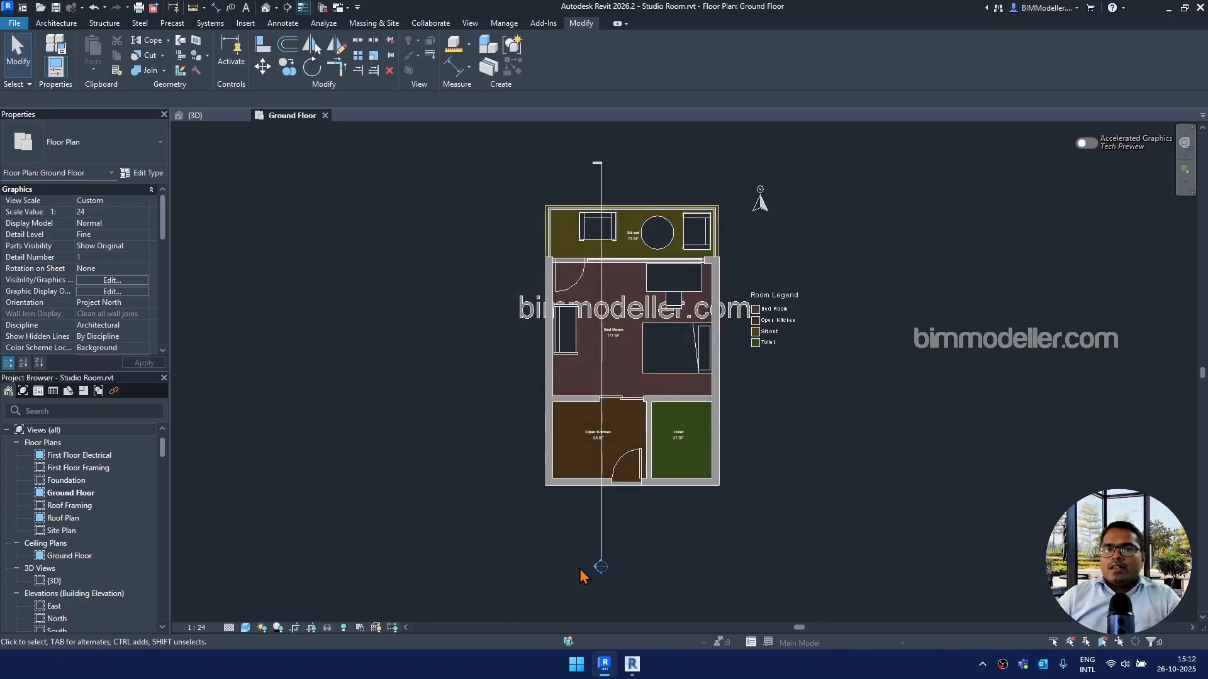